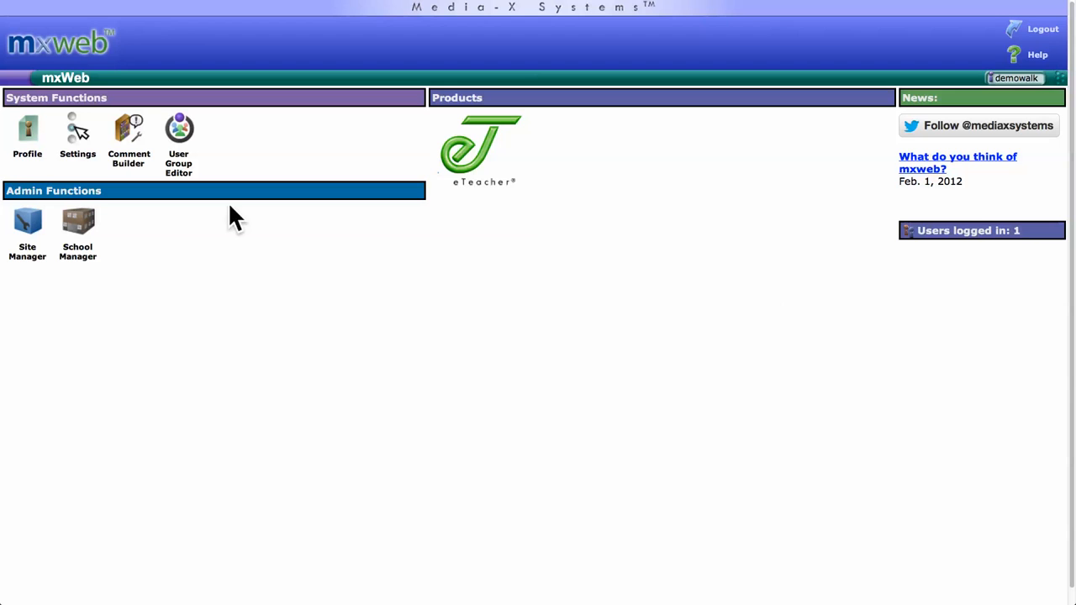
- Start a new homeroom profile named 6A for Maplewood Middle School in School Manager
click(89, 231)
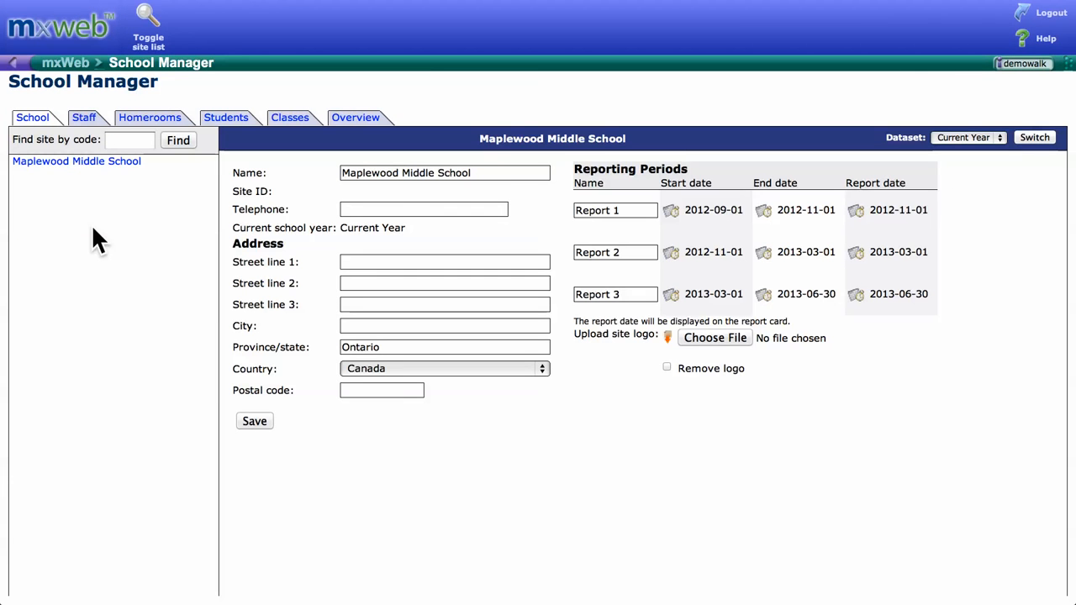
click(82, 162)
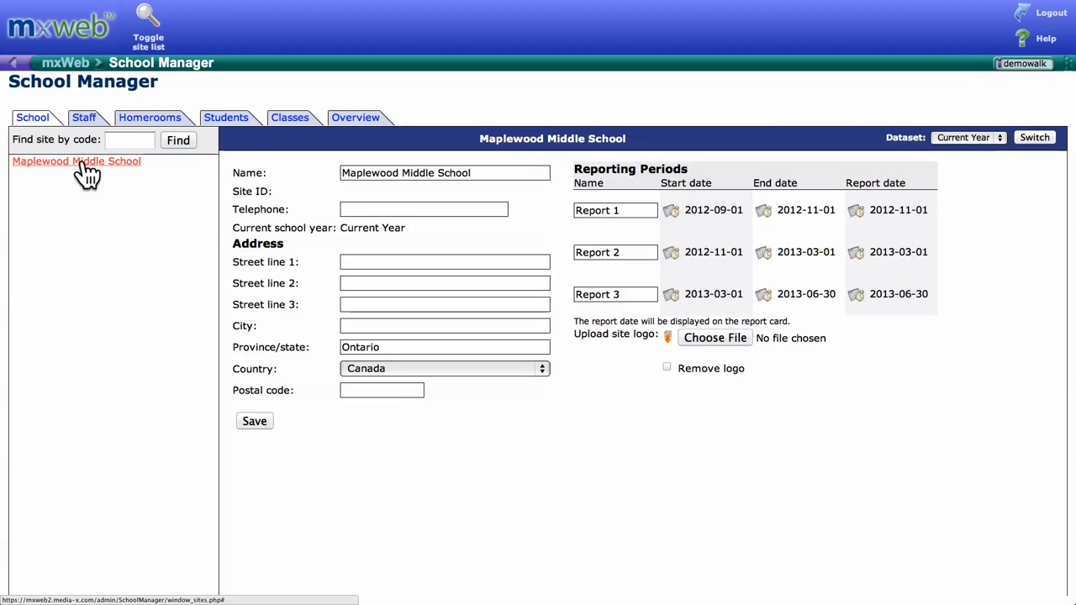
click(152, 124)
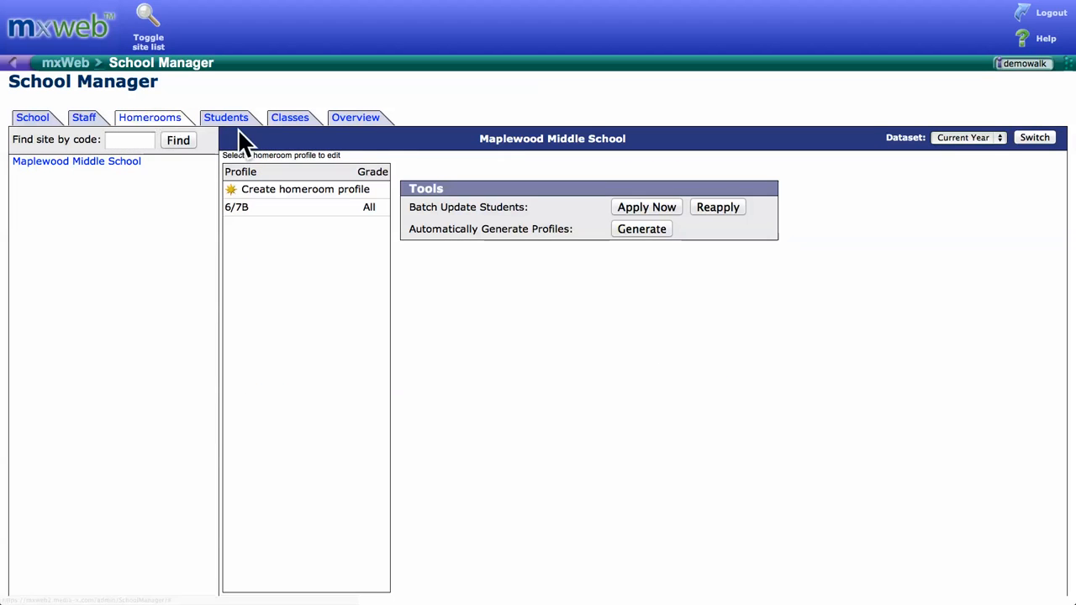
click(337, 199)
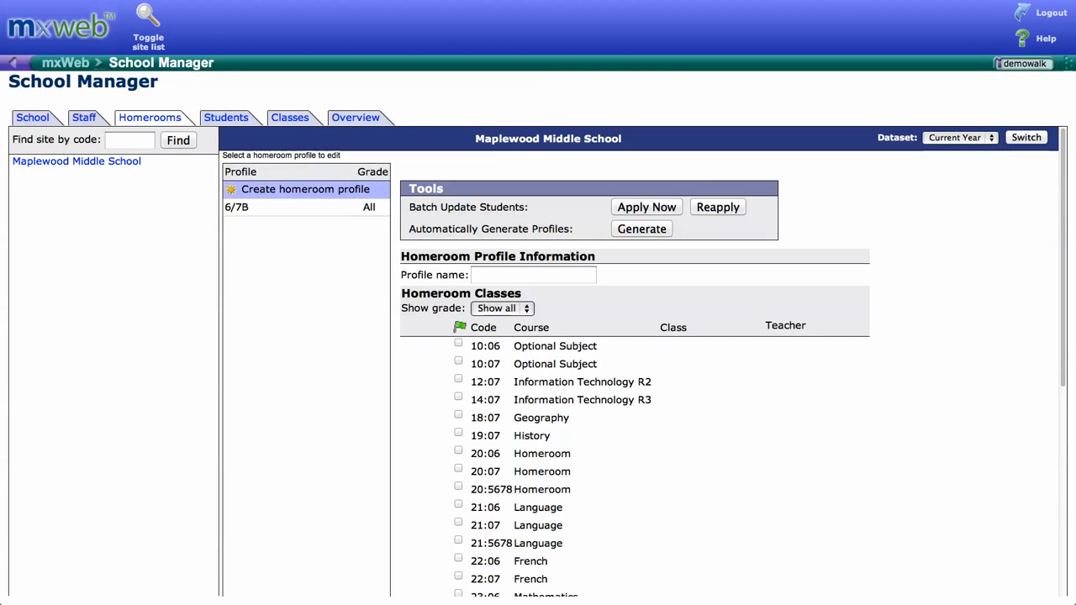
click(505, 275)
text(6A)
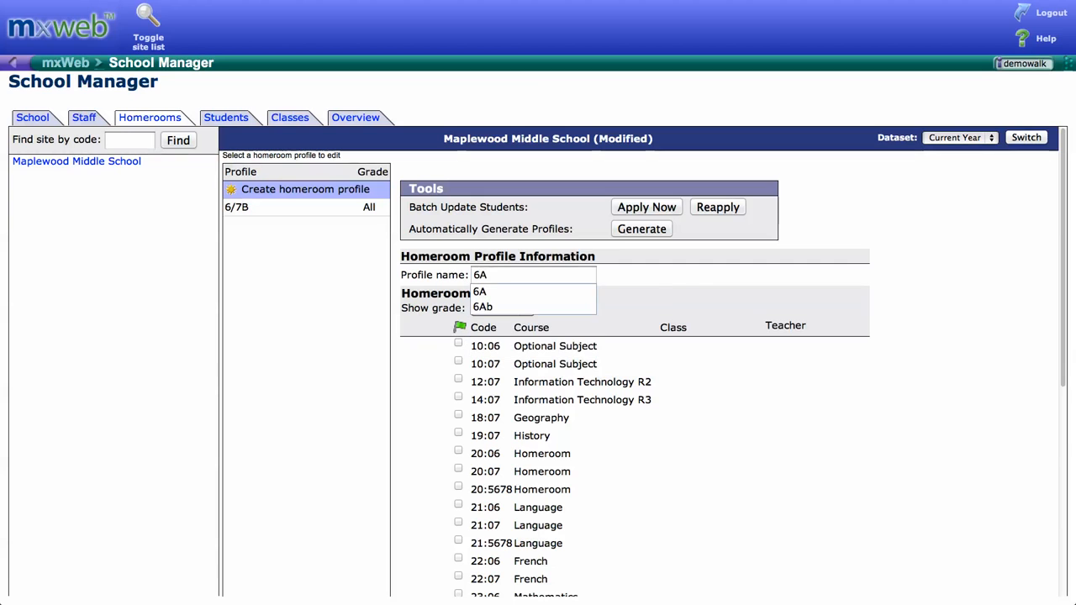
click(649, 284)
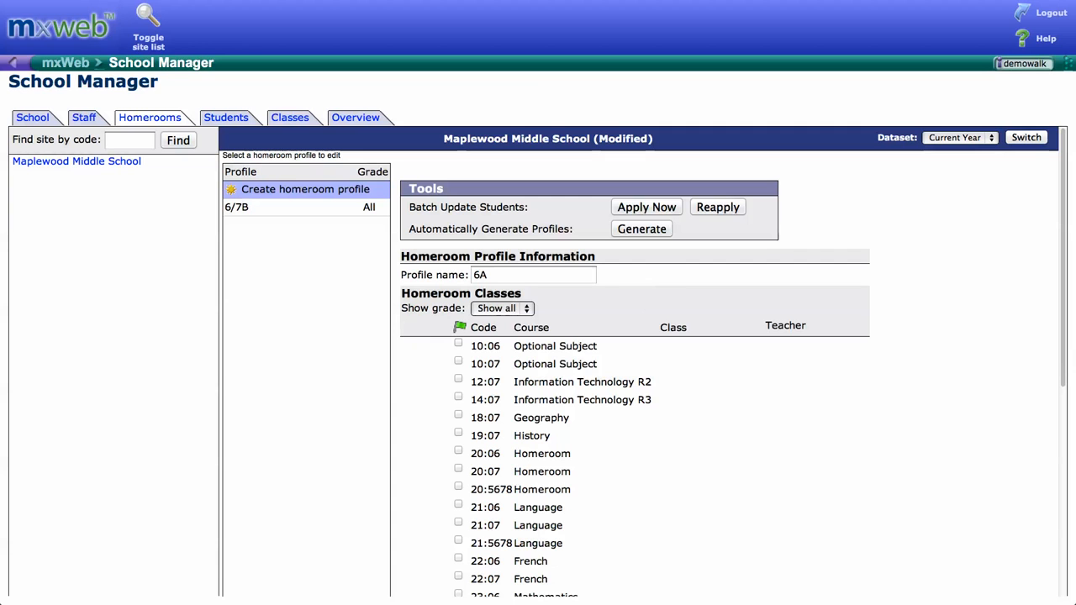
- Limit the profile's homeroom class list to grade 6 courses
click(501, 306)
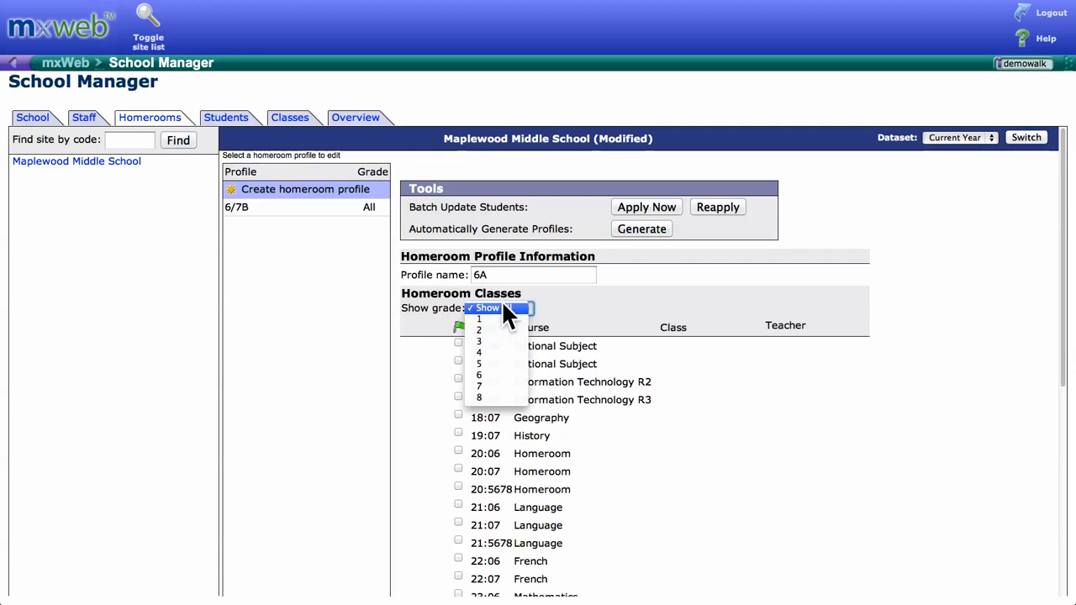
click(504, 376)
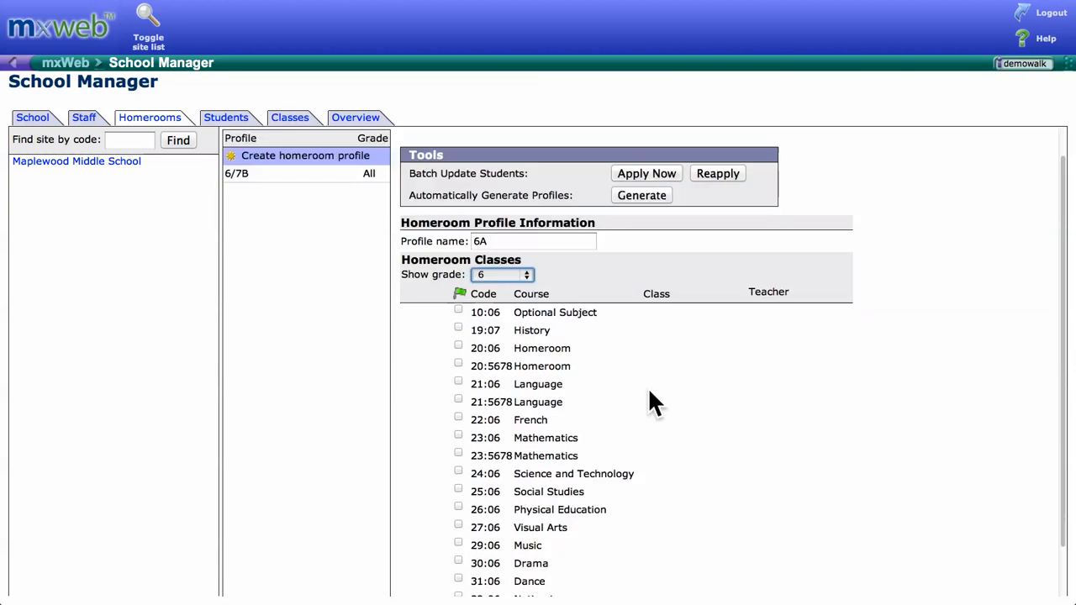
scroll(648, 394, down, 3)
scroll(668, 412, up, 3)
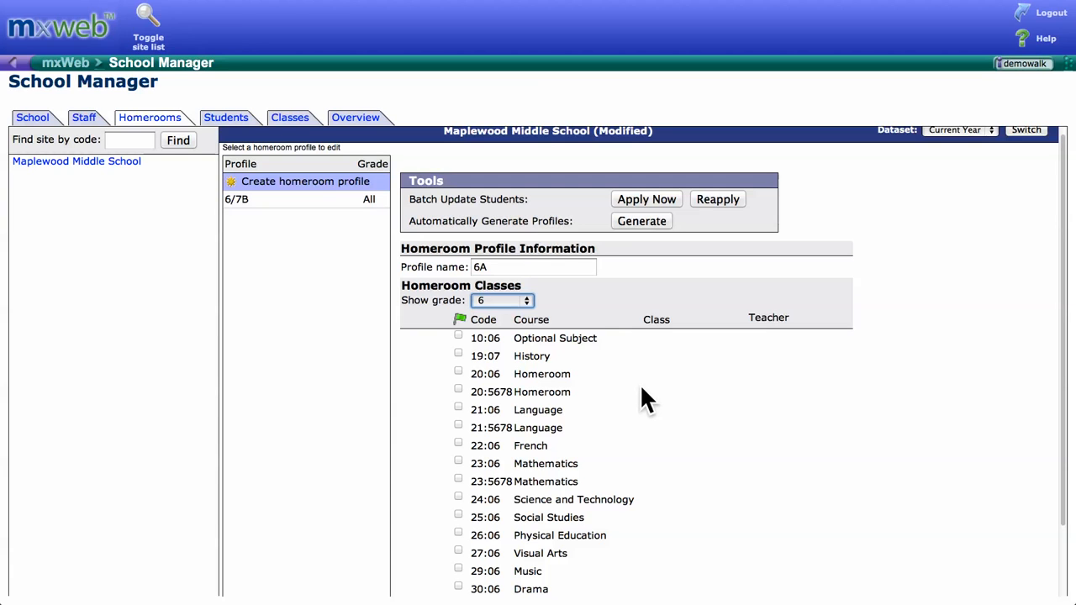
- Include the courses 20:06 Homeroom, 21:06 Language, 23:06 Mathematics and 24:06 Science and Technology in the homeroom profile
click(459, 372)
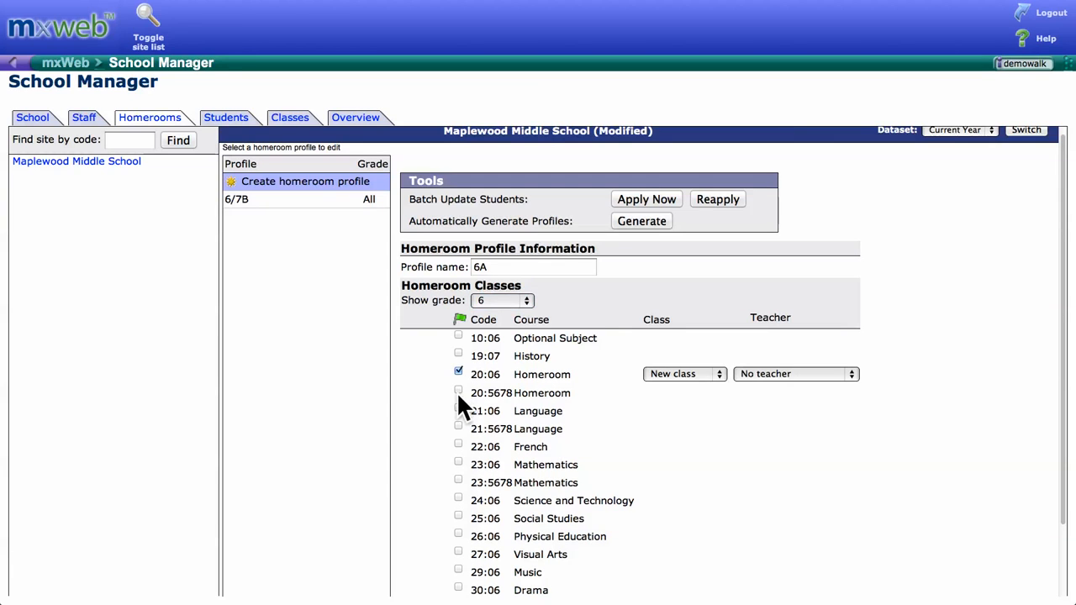
scroll(459, 395, down, 1)
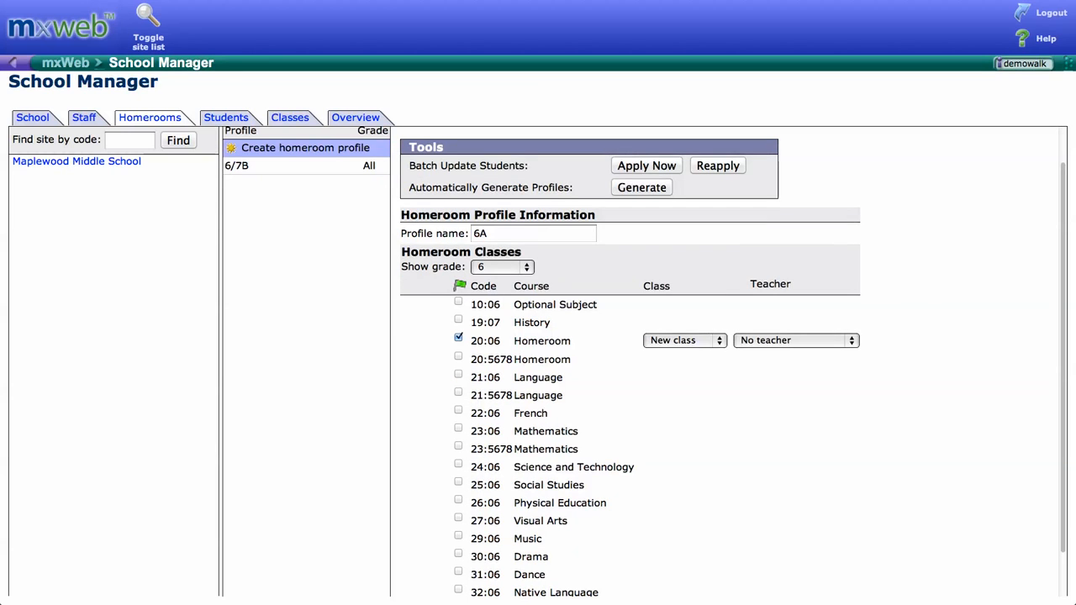
click(460, 375)
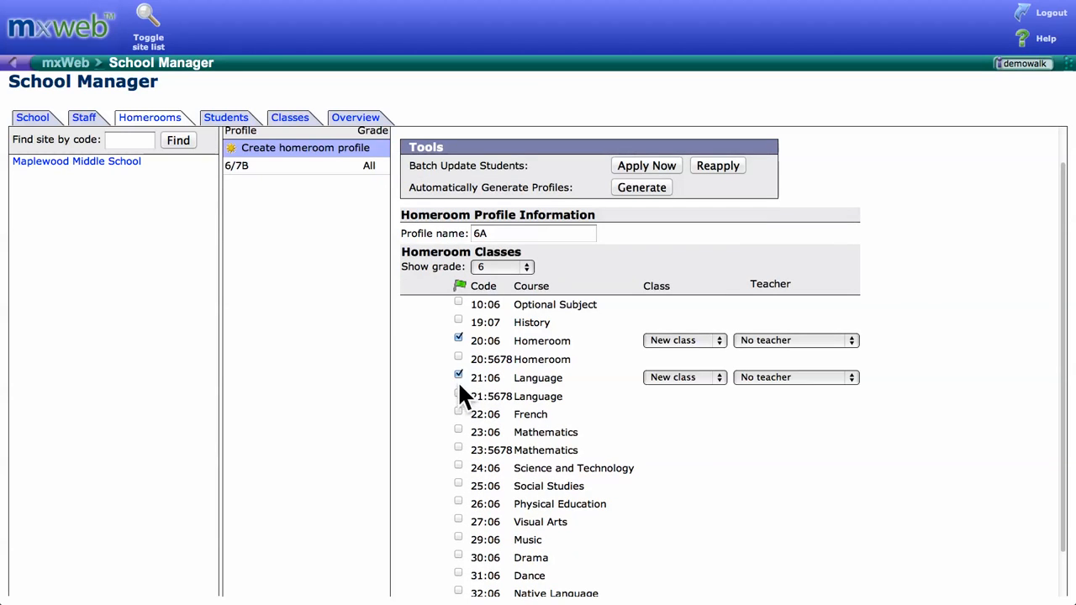
click(459, 427)
click(458, 468)
- Include the 06 courses Physical Education, Visual Arts, Music, Drama, Dance and Health Education in the homeroom profile
scroll(457, 464, down, 1)
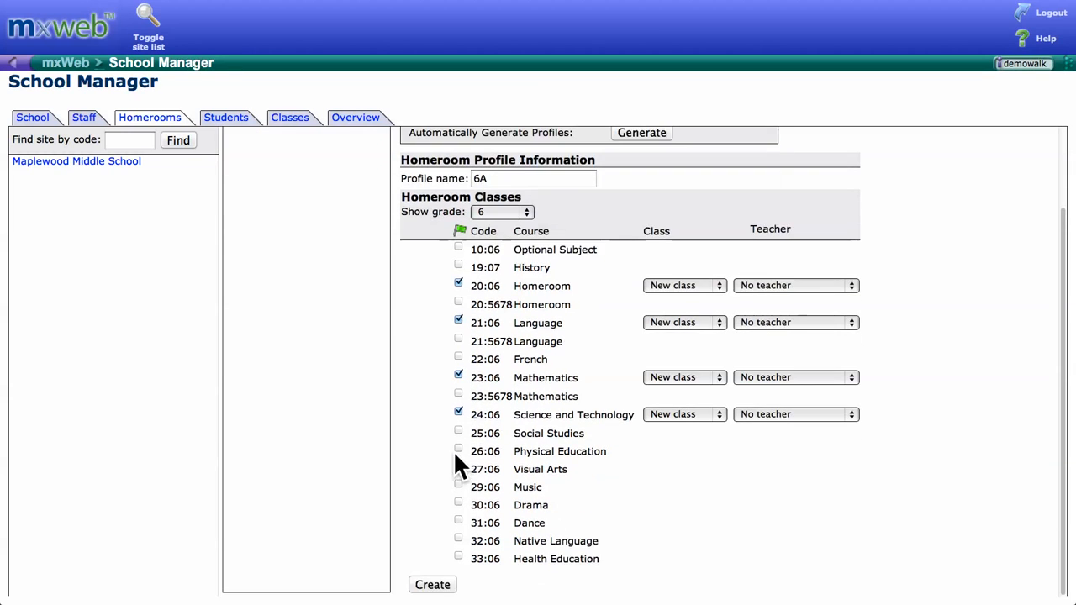
click(458, 450)
click(458, 467)
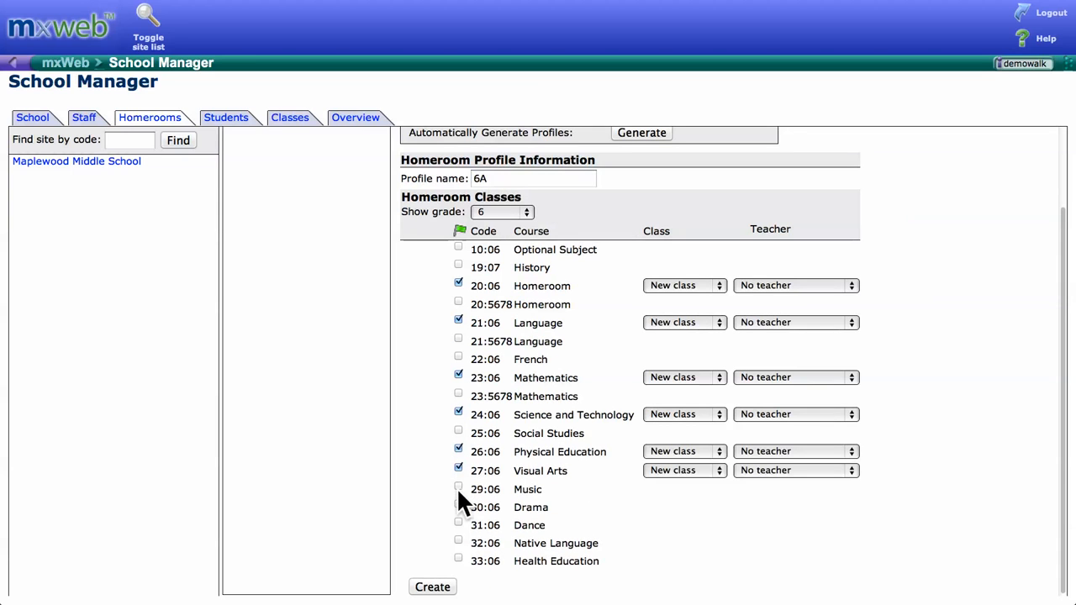
click(458, 486)
click(458, 507)
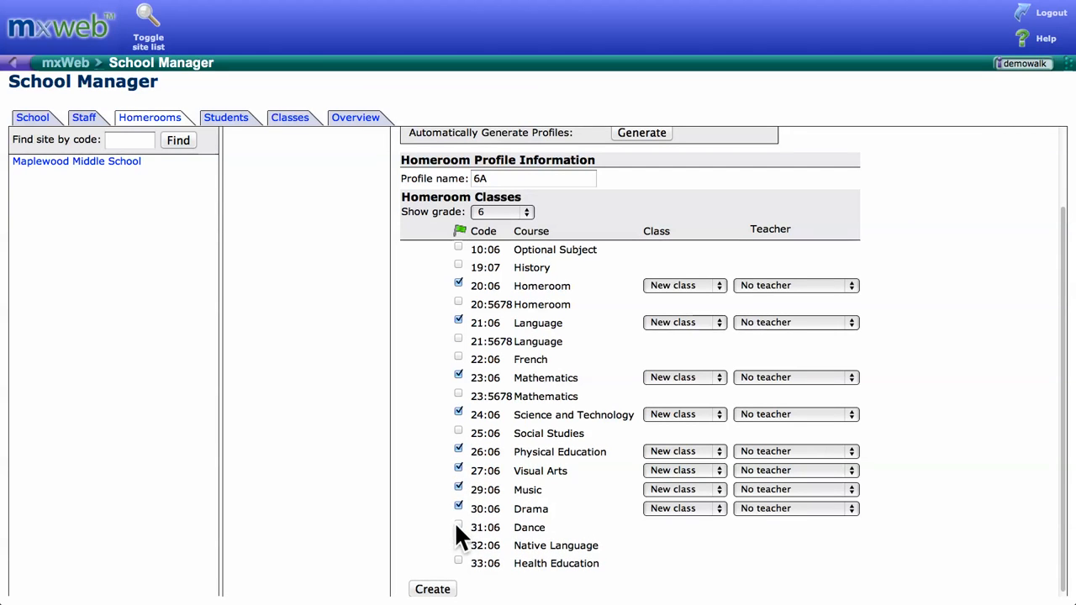
click(458, 526)
click(458, 563)
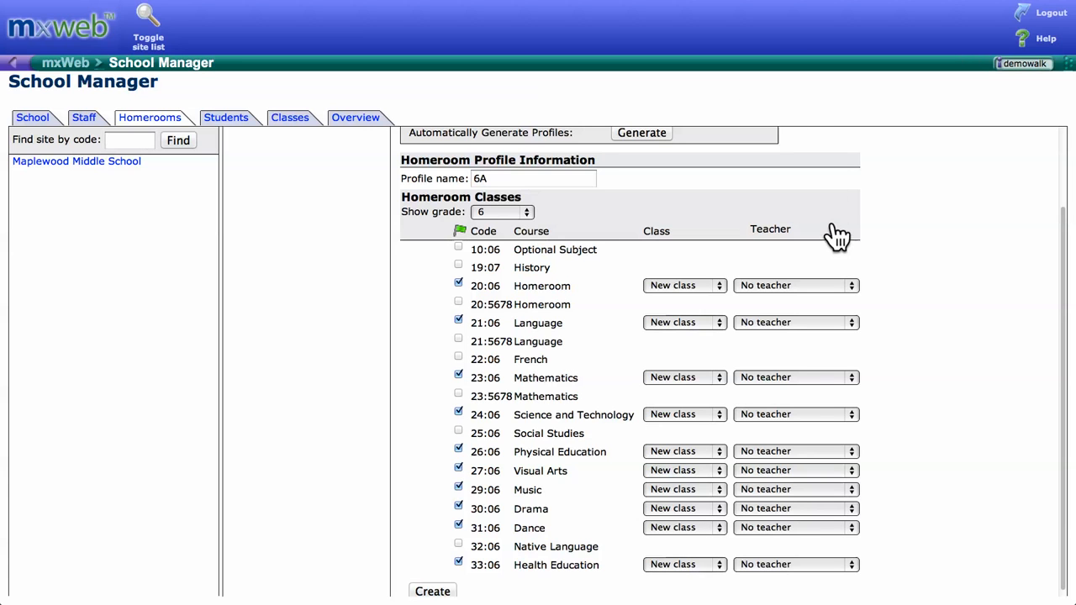
- Assign a teacher to each of the new Homeroom, Language, Mathematics and Science and Technology classes
click(812, 285)
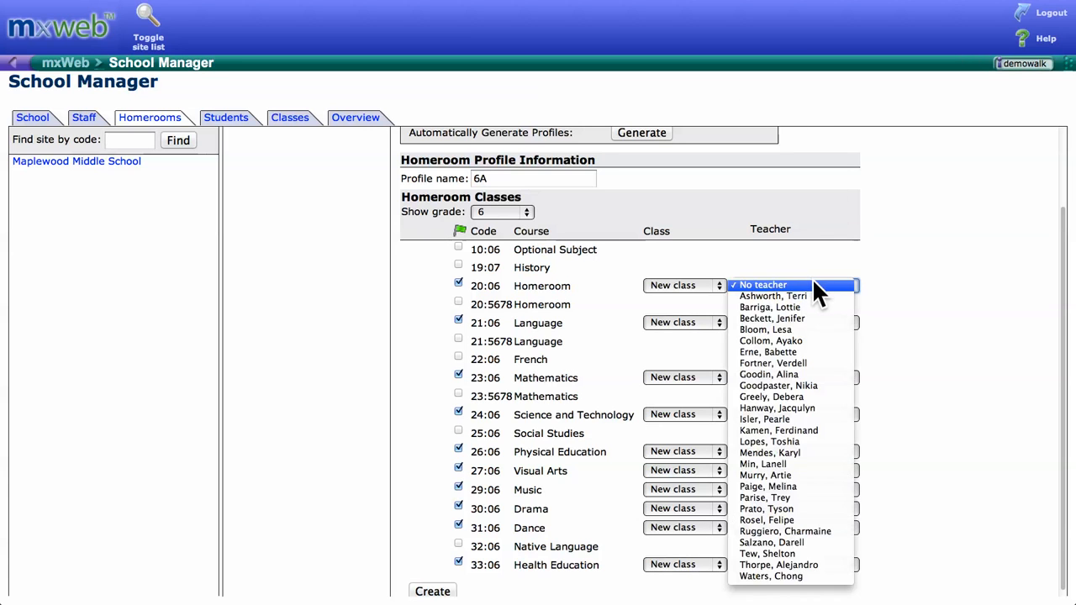
click(811, 329)
click(811, 322)
click(794, 354)
click(793, 378)
click(785, 396)
click(785, 412)
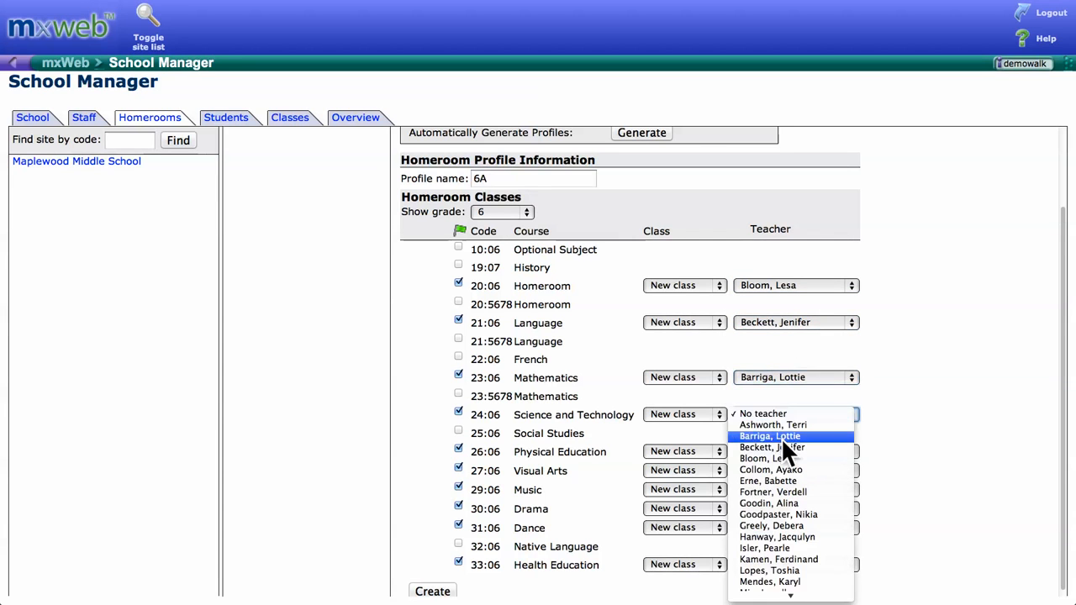
click(782, 449)
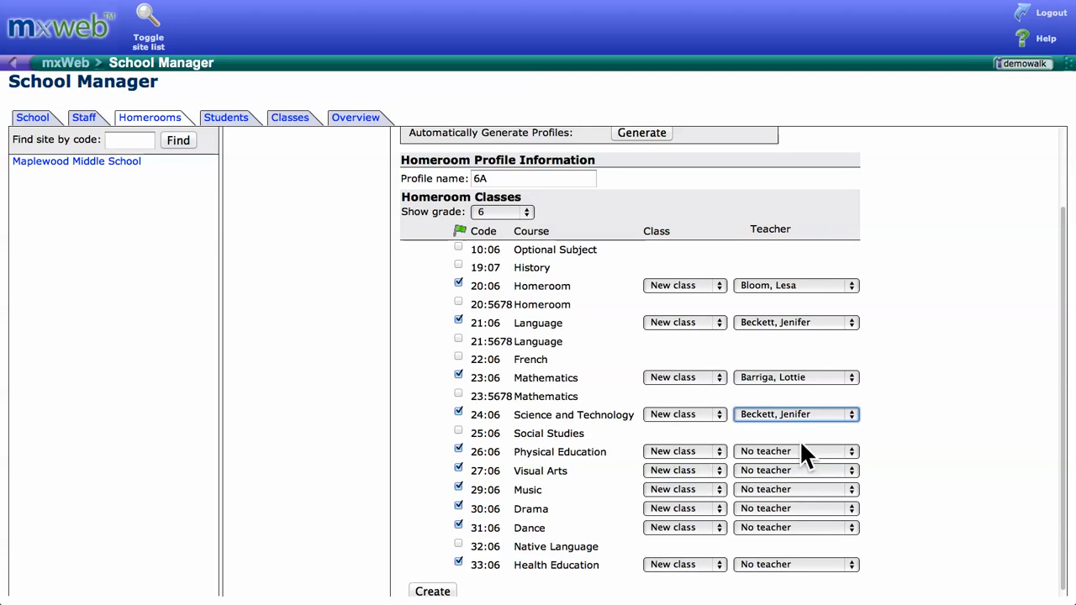
- Assign teachers to the Physical Education, Visual Arts, Music, Drama, Dance and Health Education classes, and create the 6A profile
click(814, 447)
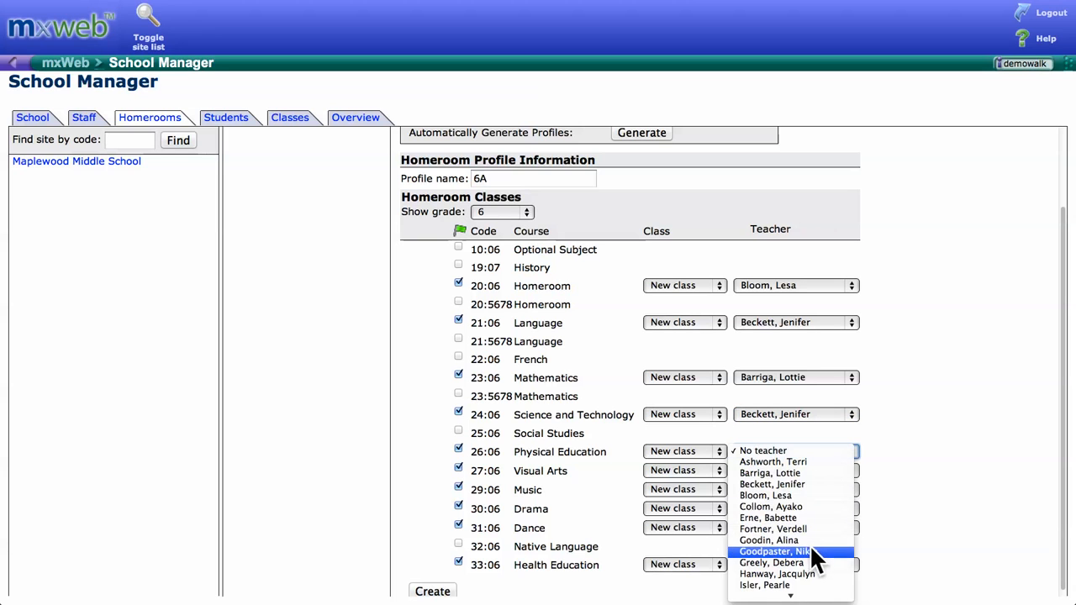
click(809, 506)
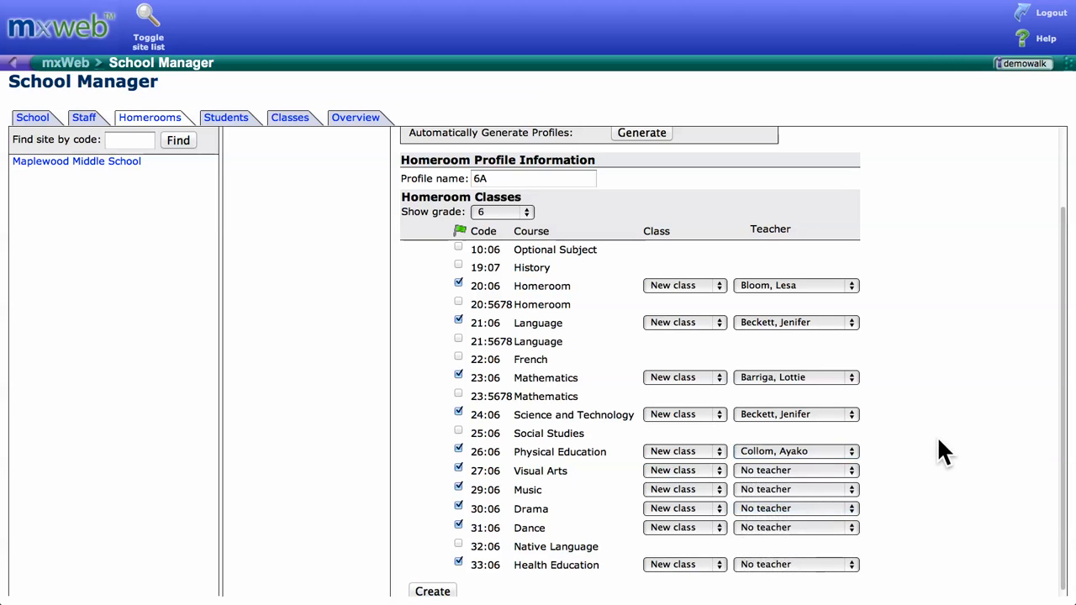
click(794, 471)
click(792, 513)
click(790, 491)
click(787, 519)
click(788, 510)
click(788, 537)
click(790, 527)
click(786, 572)
click(787, 565)
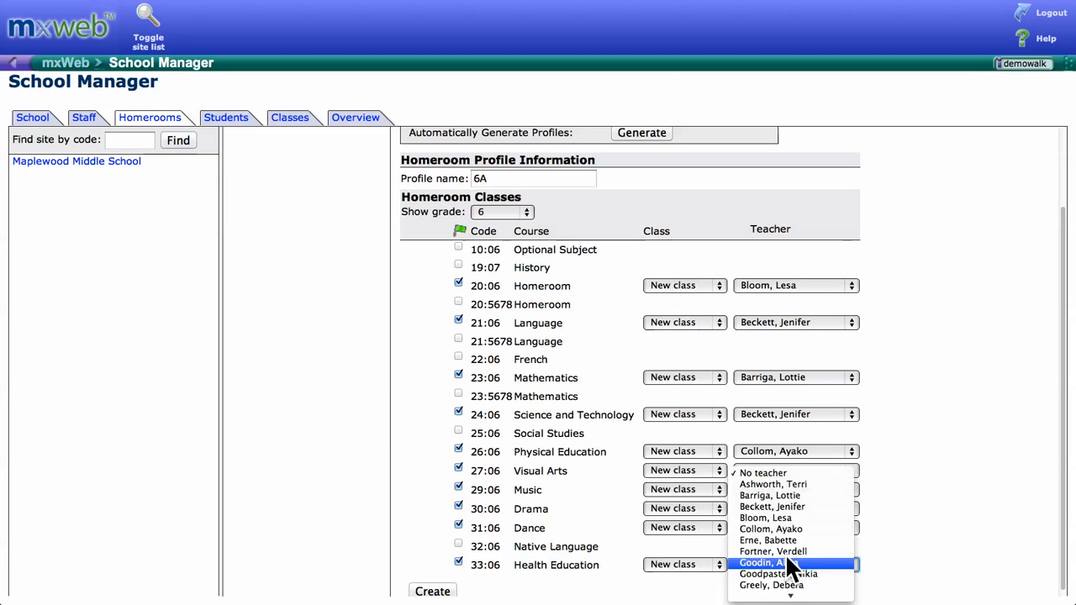
click(785, 546)
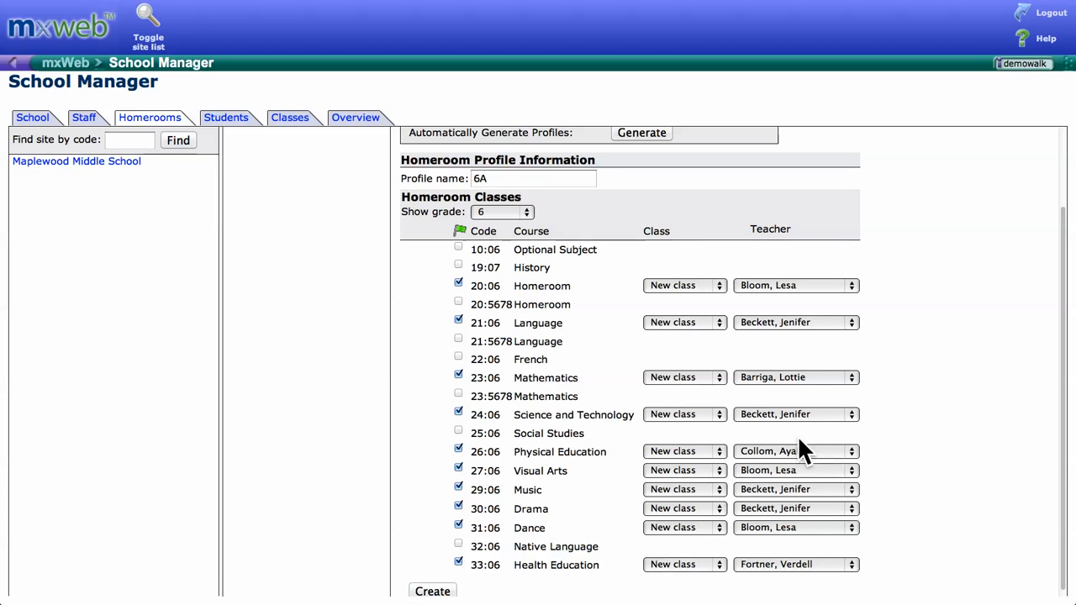
click(436, 591)
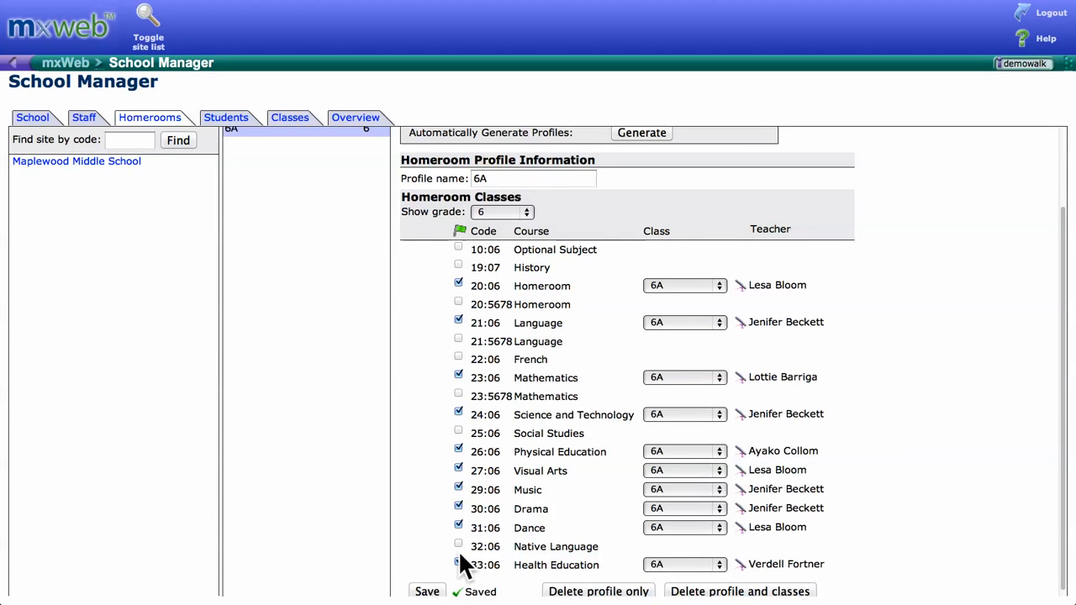
scroll(473, 542, up, 3)
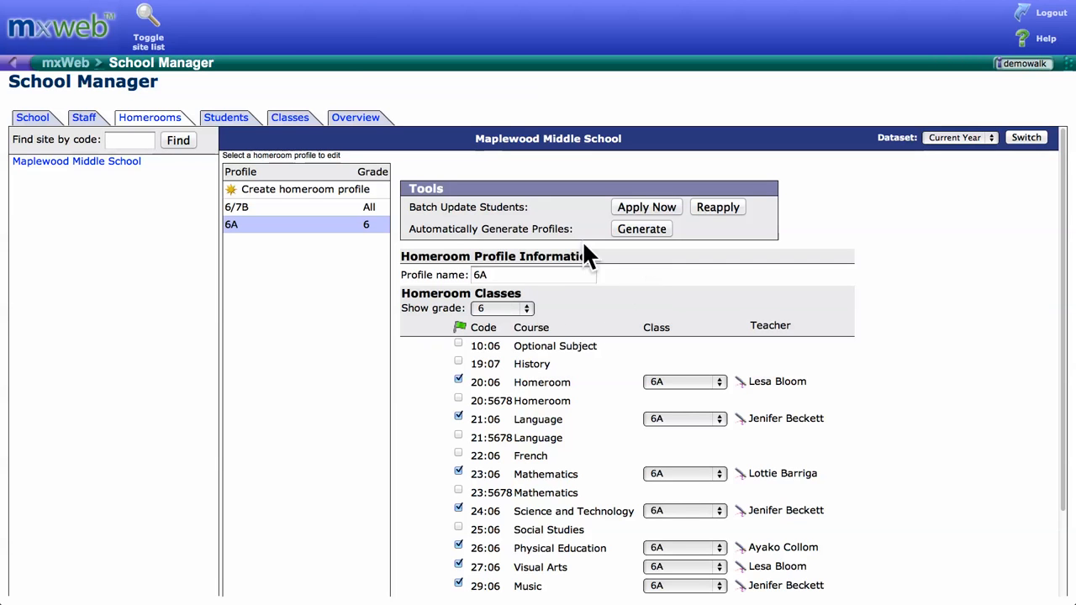
- Search the school's active grade 6 students with the homeroom filter cleared
click(225, 119)
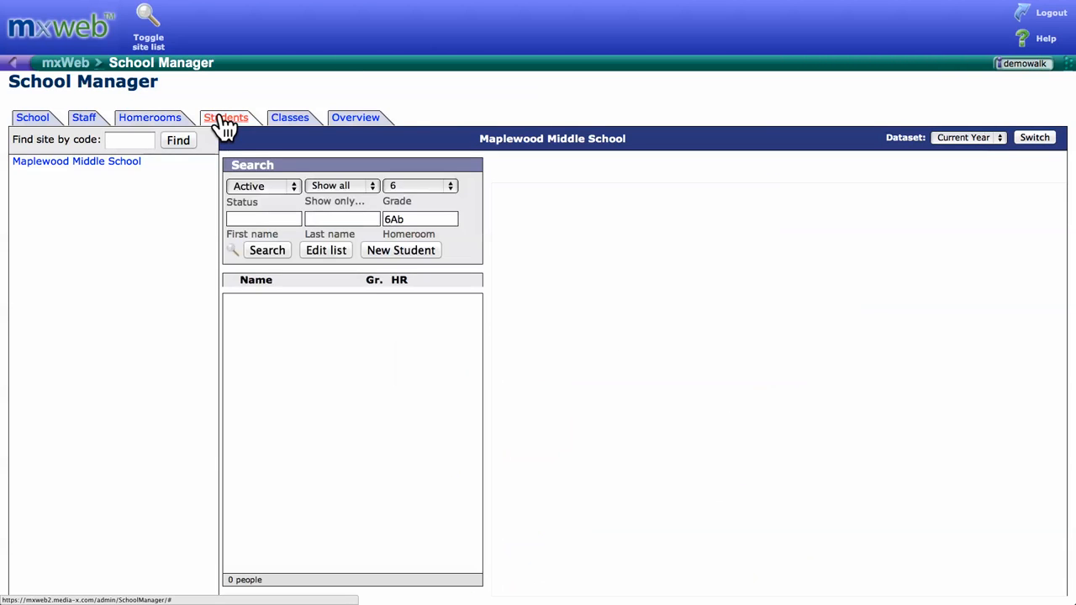
click(412, 219)
key(BackSpace)
key(BackSpace)
key(BackSpace)
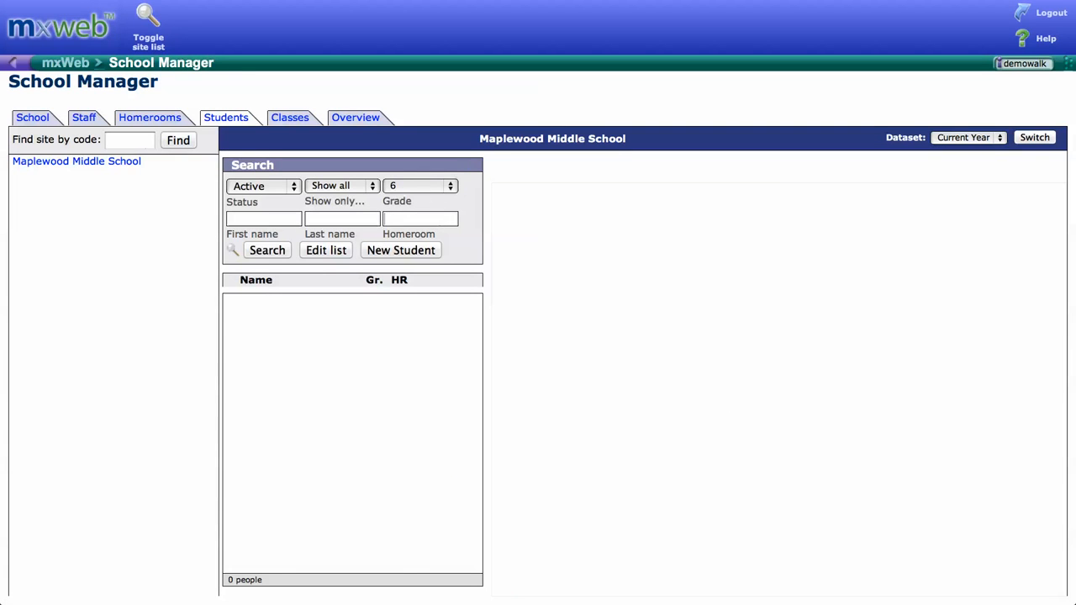
click(273, 251)
- Search the active students of any grade and look through the resulting list
click(434, 176)
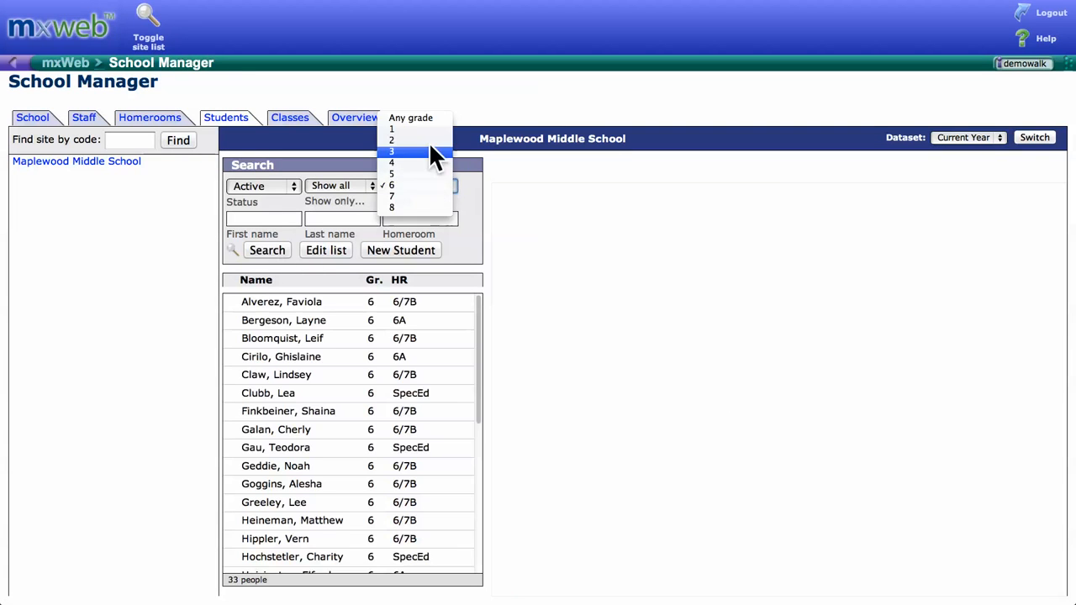
click(346, 216)
key(Up)
click(268, 250)
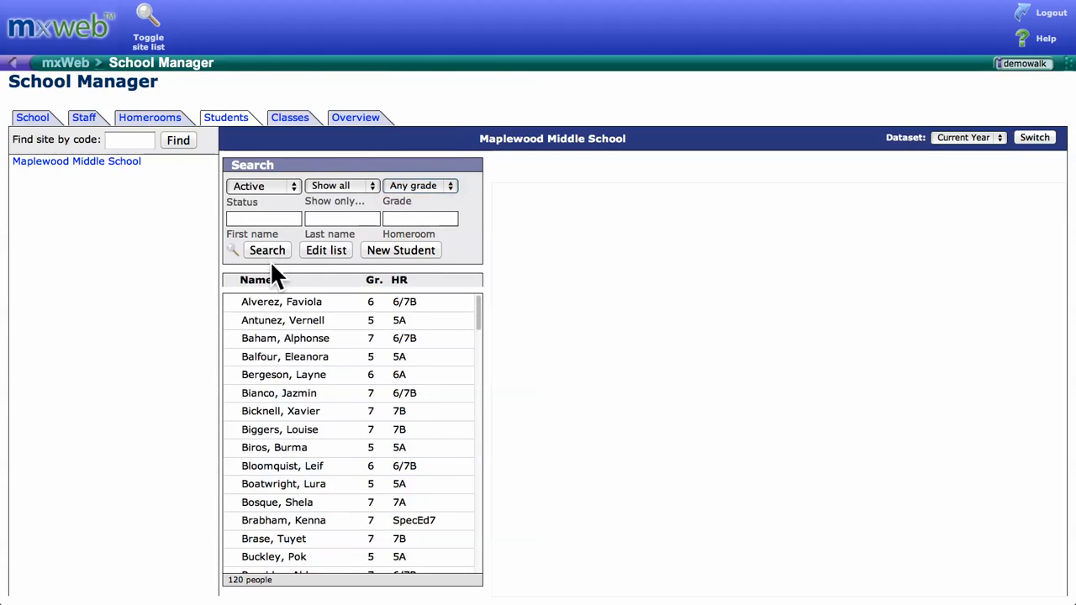
scroll(477, 296, down, 1)
scroll(478, 296, up, 1)
- Restrict the student search to grade 6 and homeroom 6A
click(418, 185)
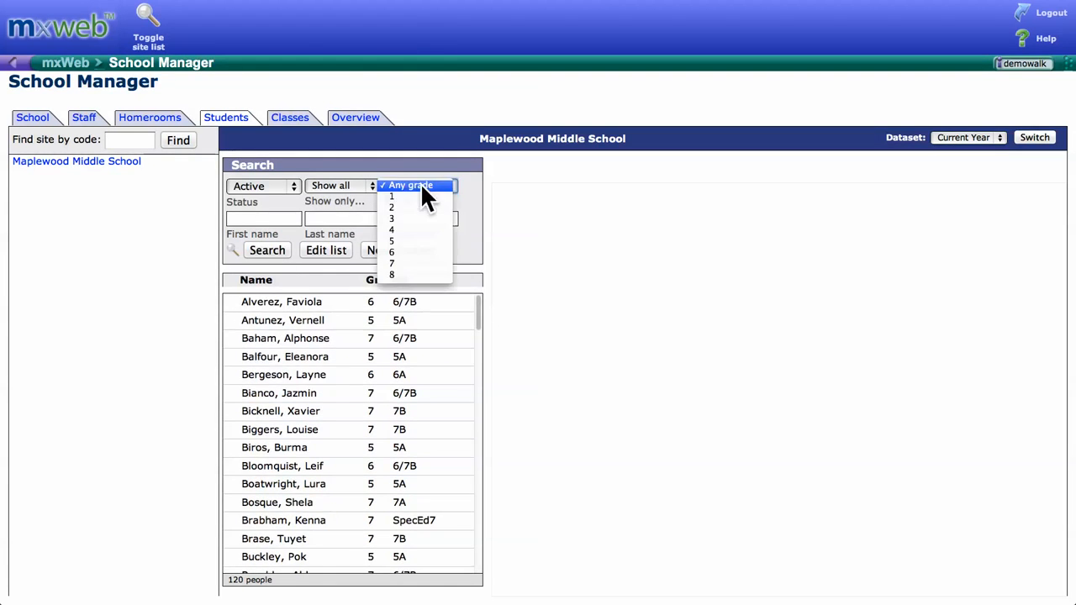
click(413, 247)
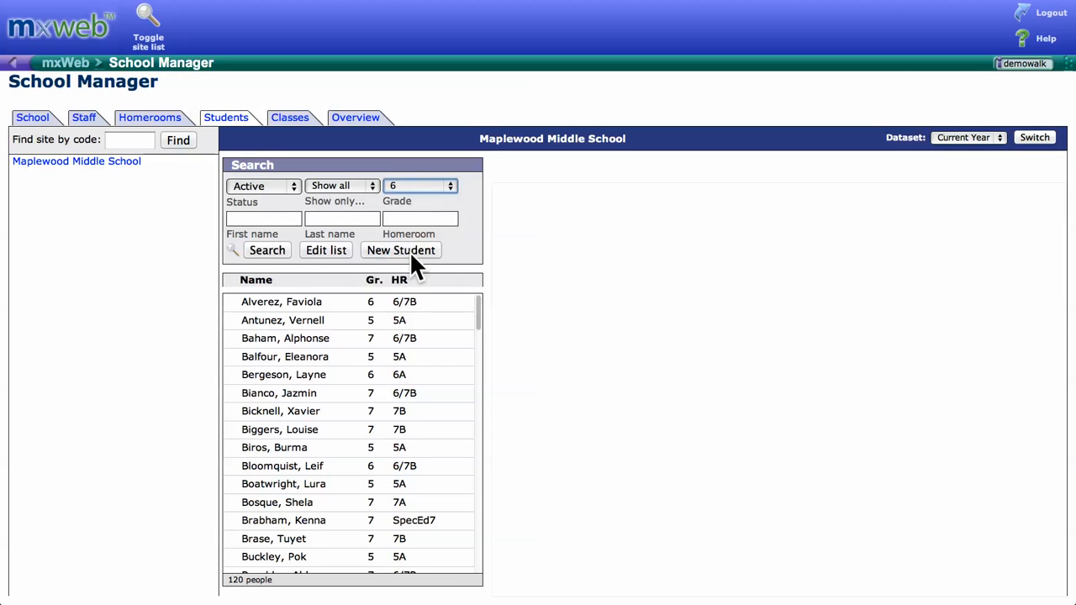
click(268, 252)
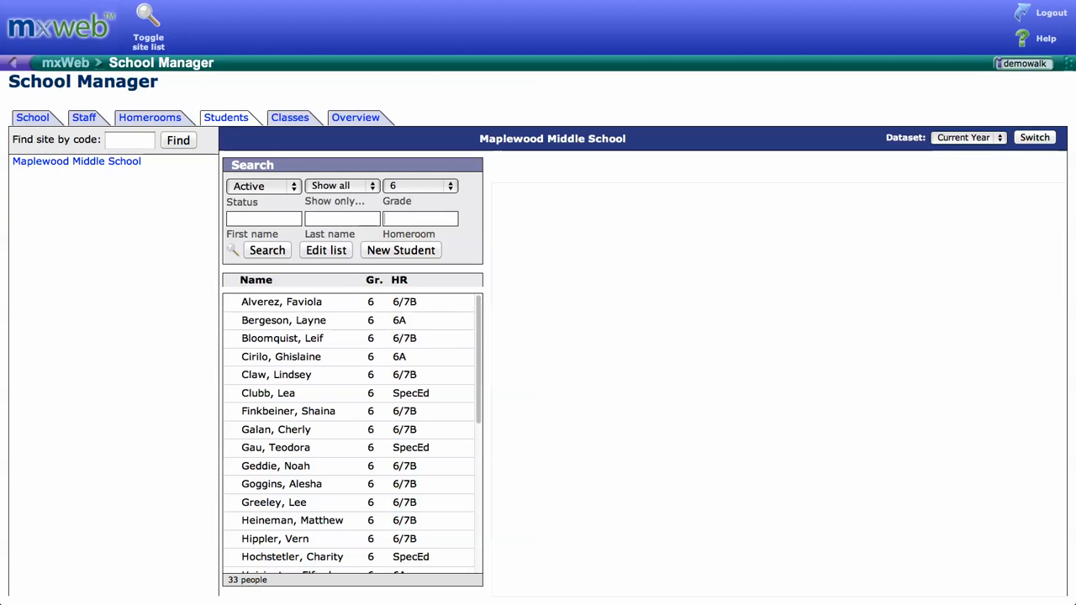
text(6A)
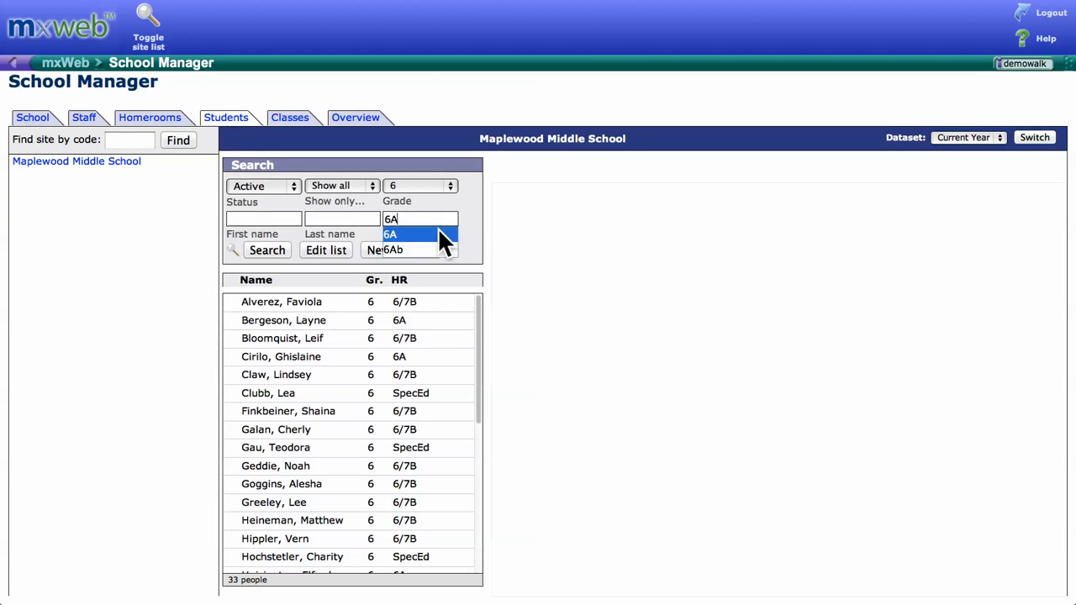
click(438, 235)
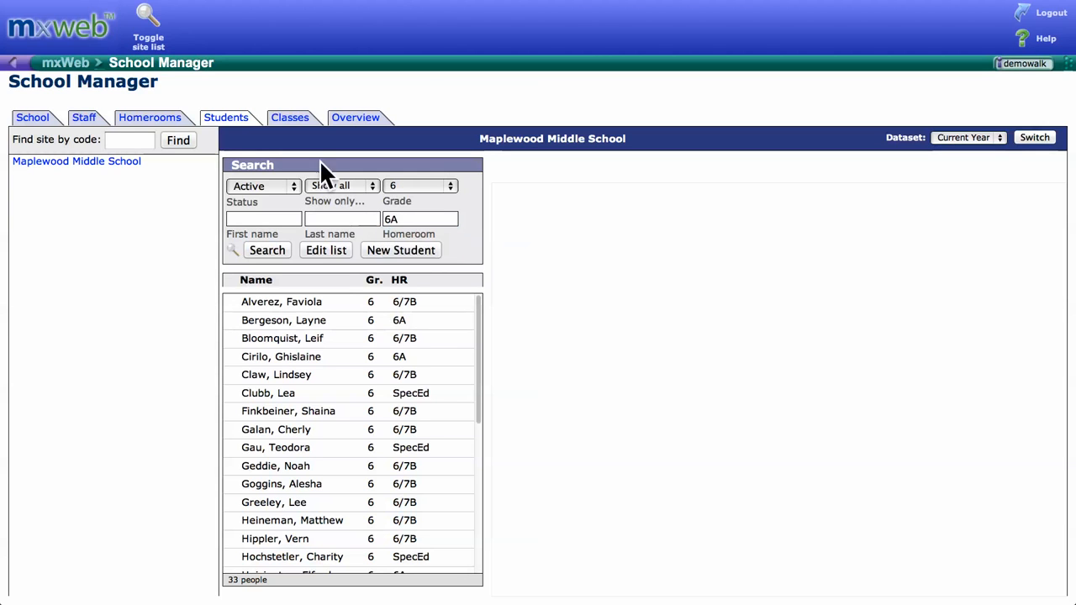
click(260, 245)
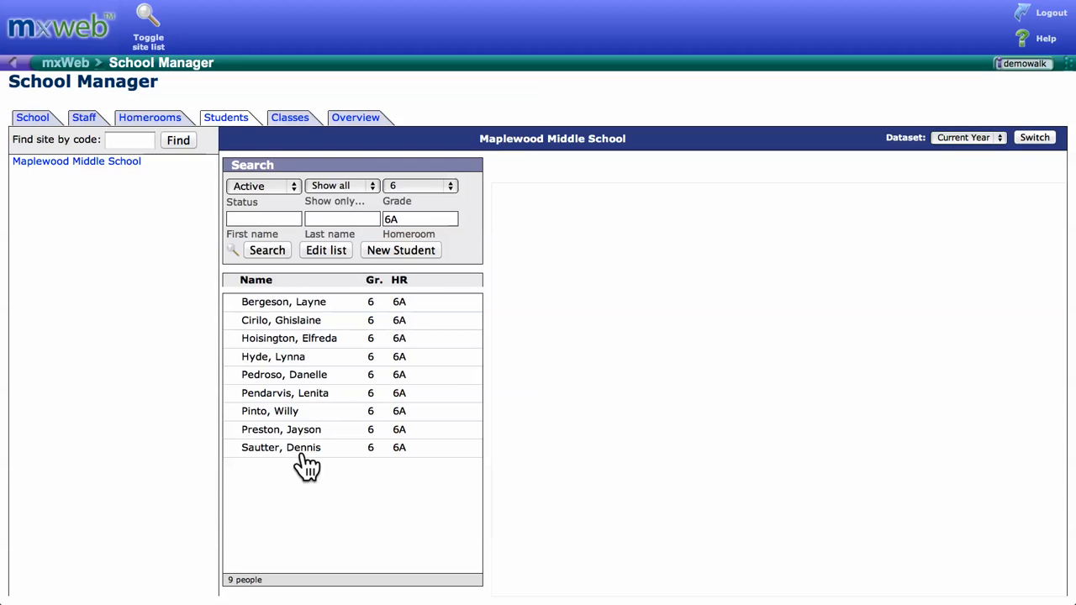
- Open the found 6A students for list editing and set the homeroom of the first two male students to 6Ab
click(329, 249)
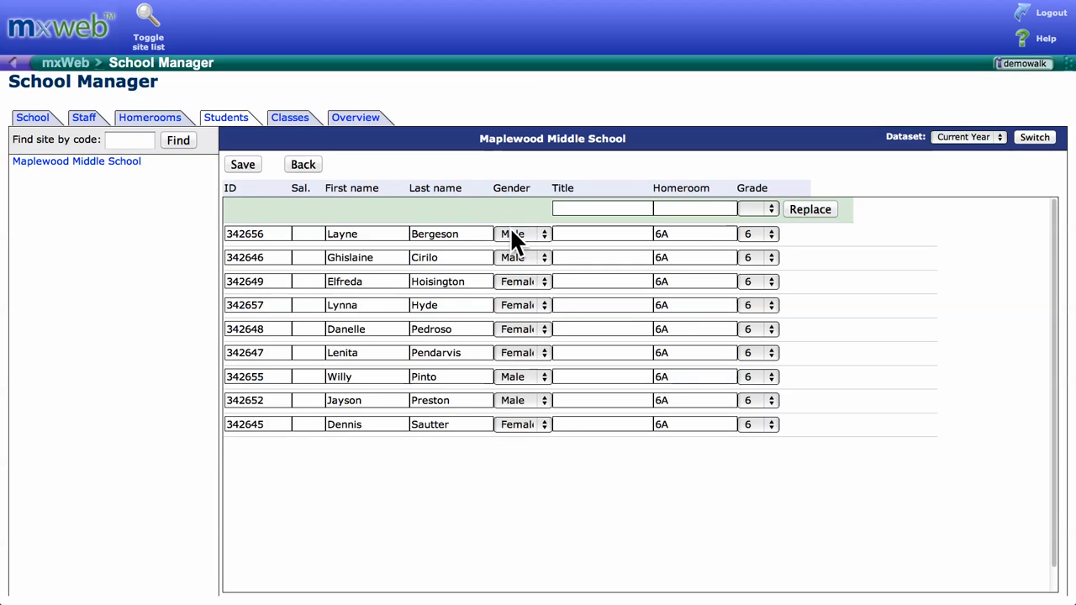
click(697, 234)
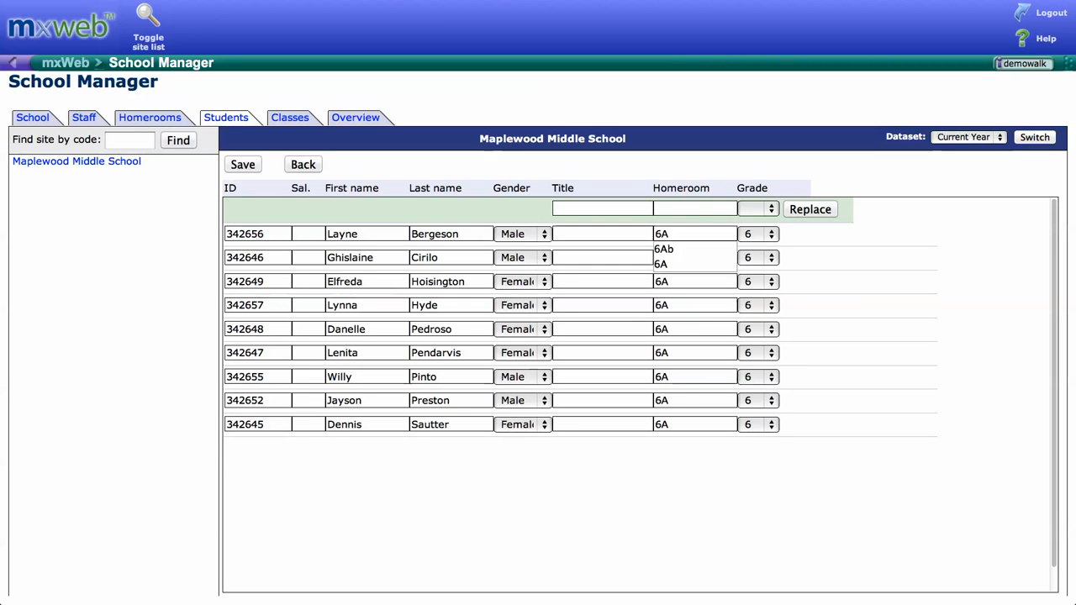
click(879, 239)
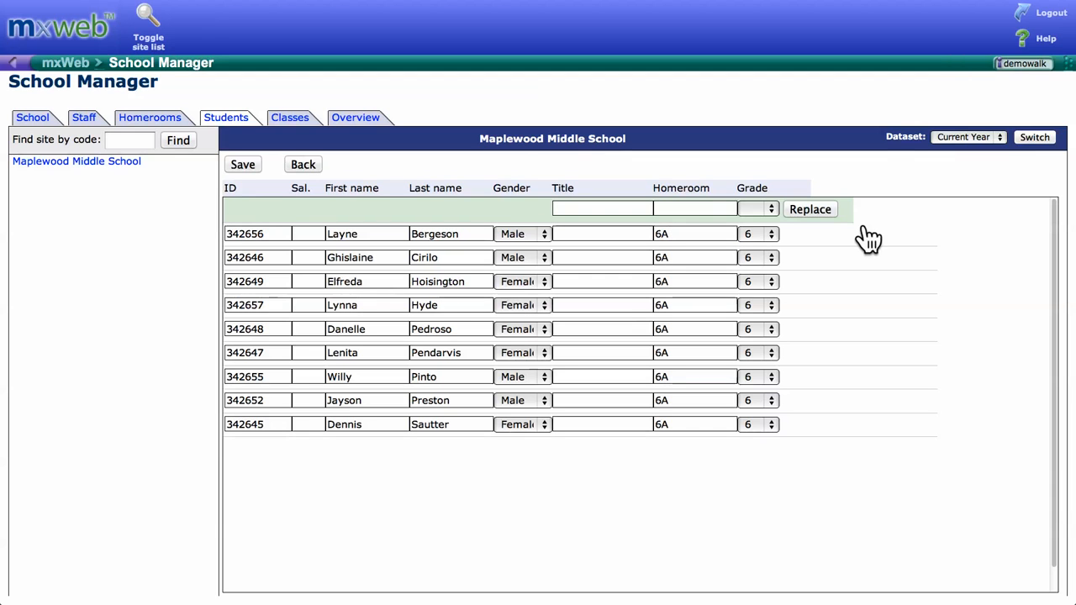
text(b)
click(908, 240)
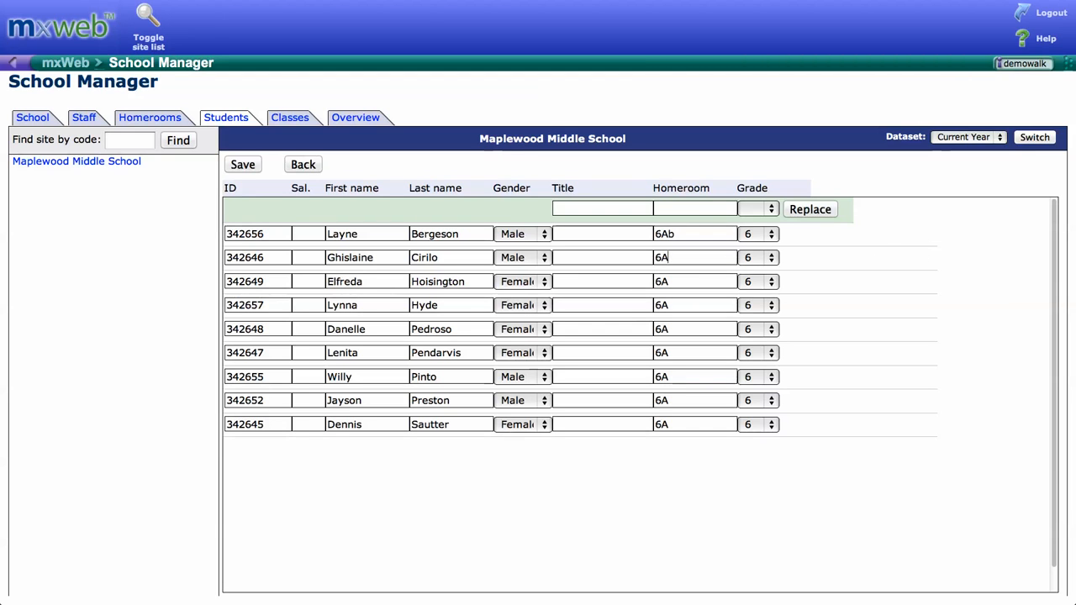
text(b)
click(881, 262)
- Set the homeroom of the remaining two male students to 6Ab and save the student list
click(882, 340)
click(714, 401)
text(b)
click(869, 367)
text(b)
click(912, 298)
click(716, 425)
key(BackSpace)
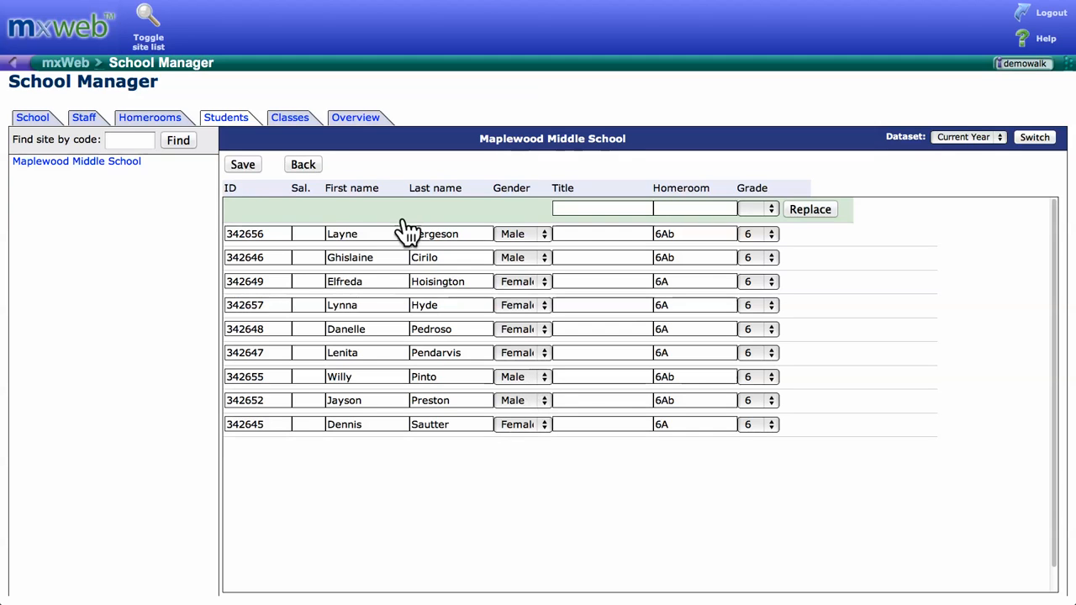
click(244, 165)
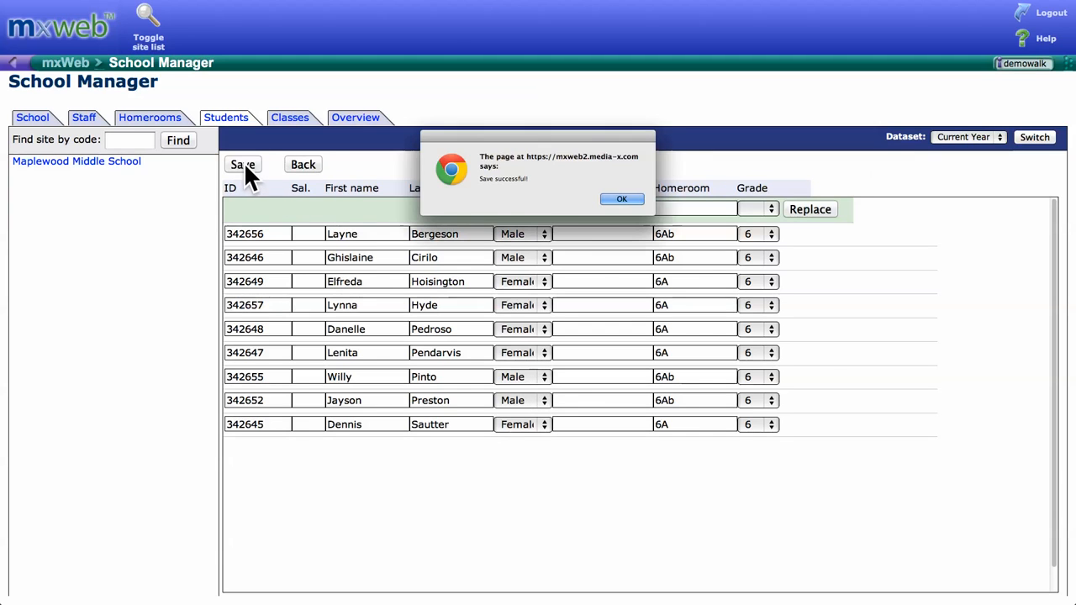
click(622, 199)
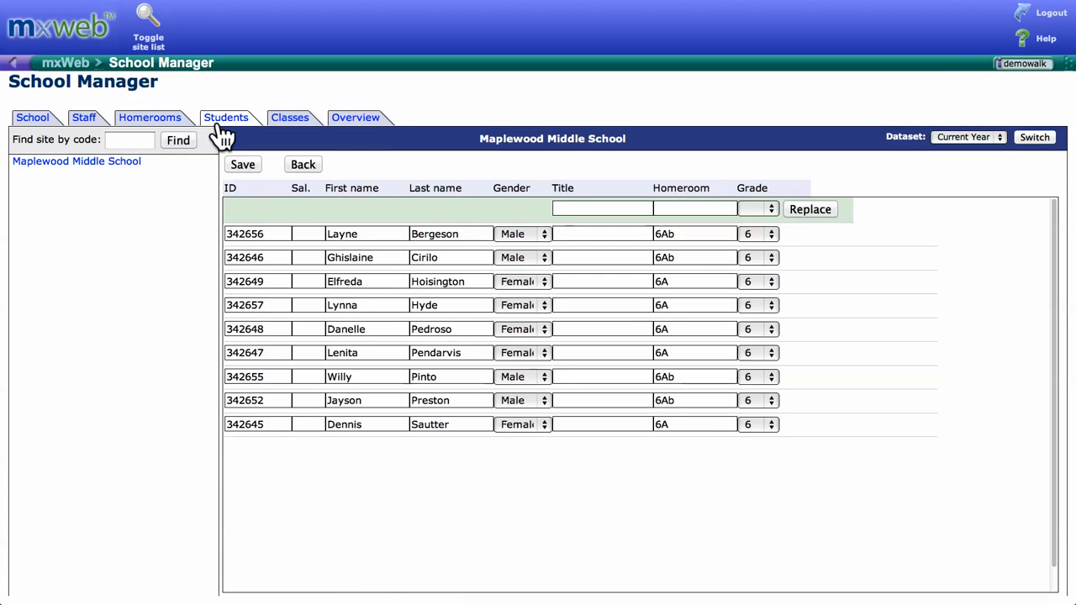
- Open the 6A homeroom profile and apply the homeroom profiles to all students with matching homerooms
click(173, 122)
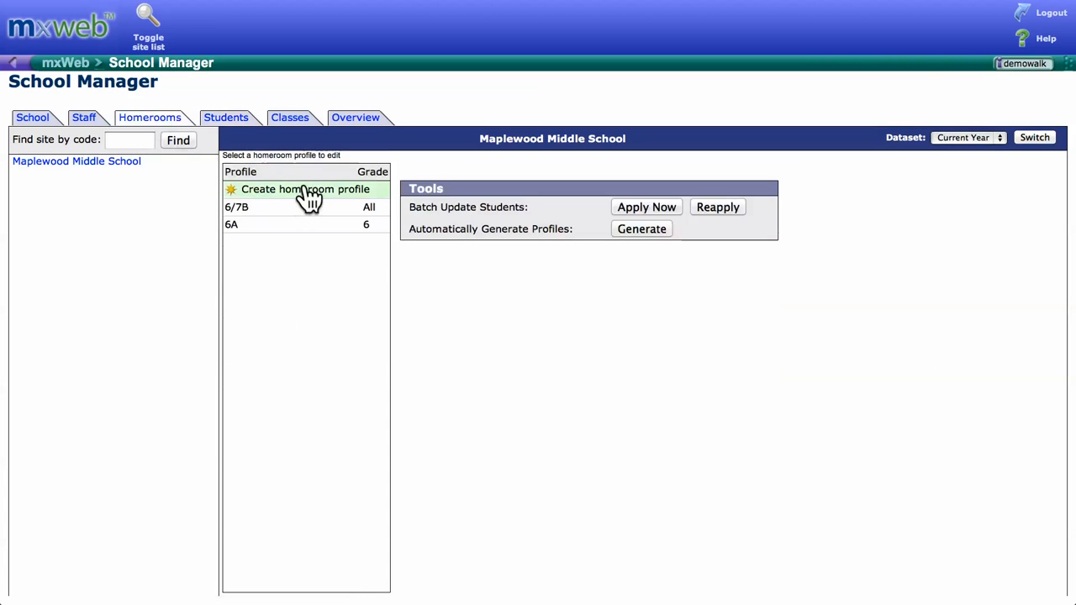
click(285, 236)
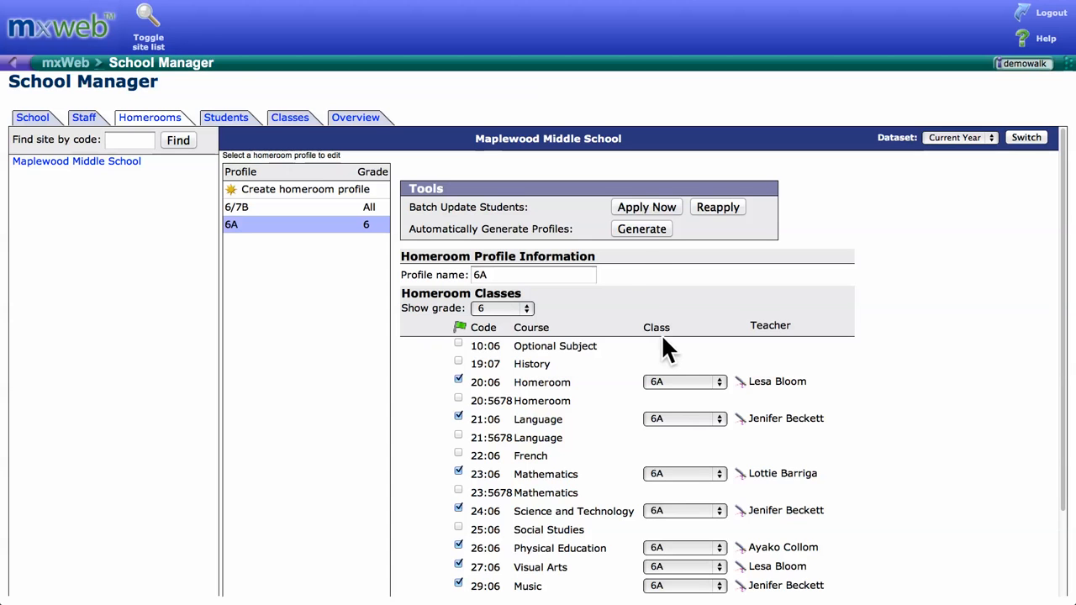
click(638, 207)
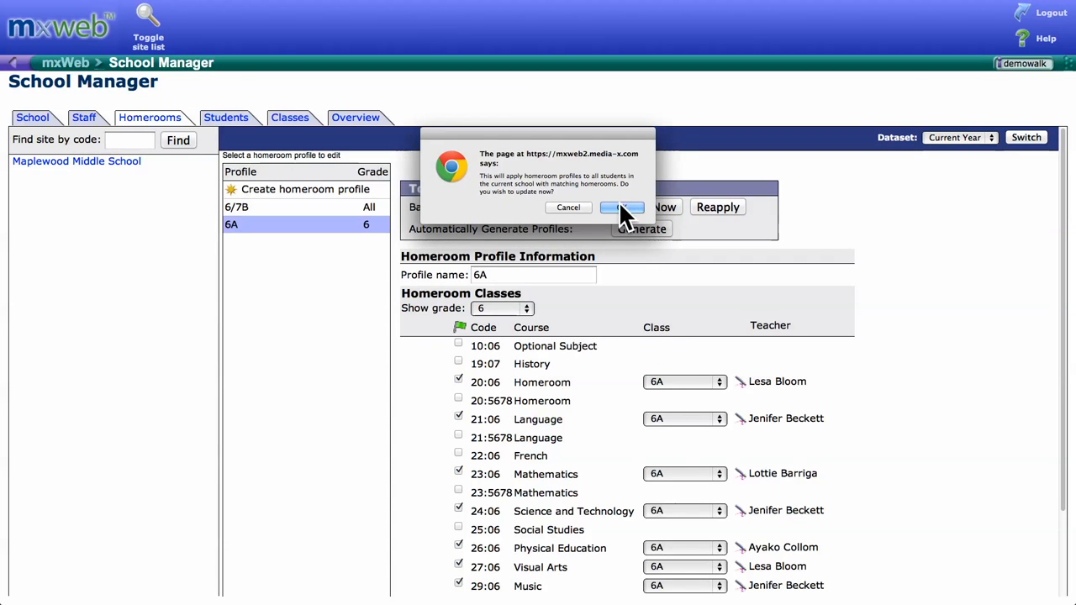
click(620, 206)
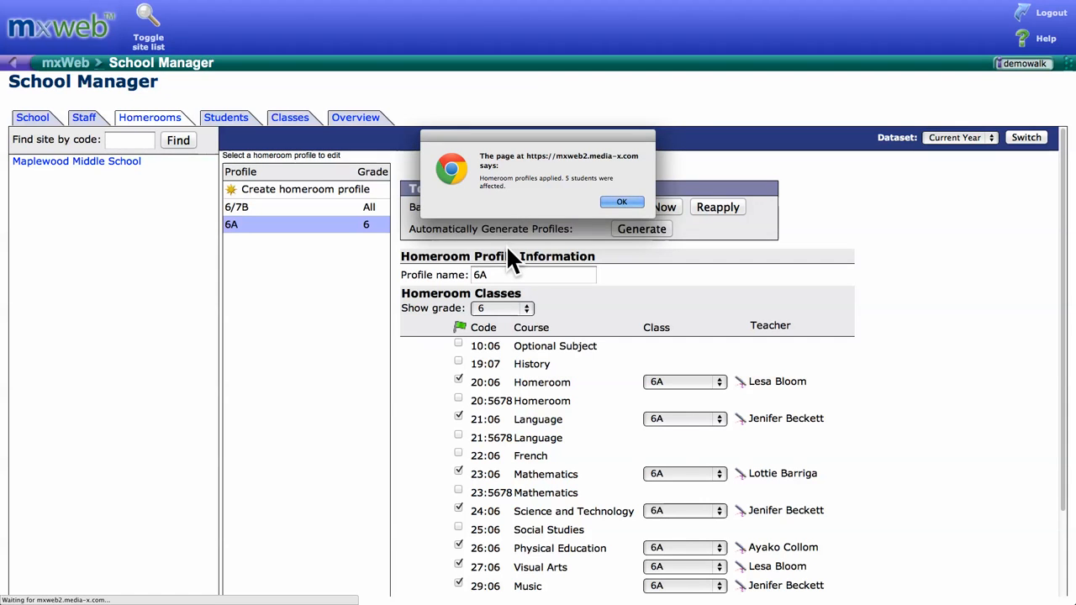
click(621, 205)
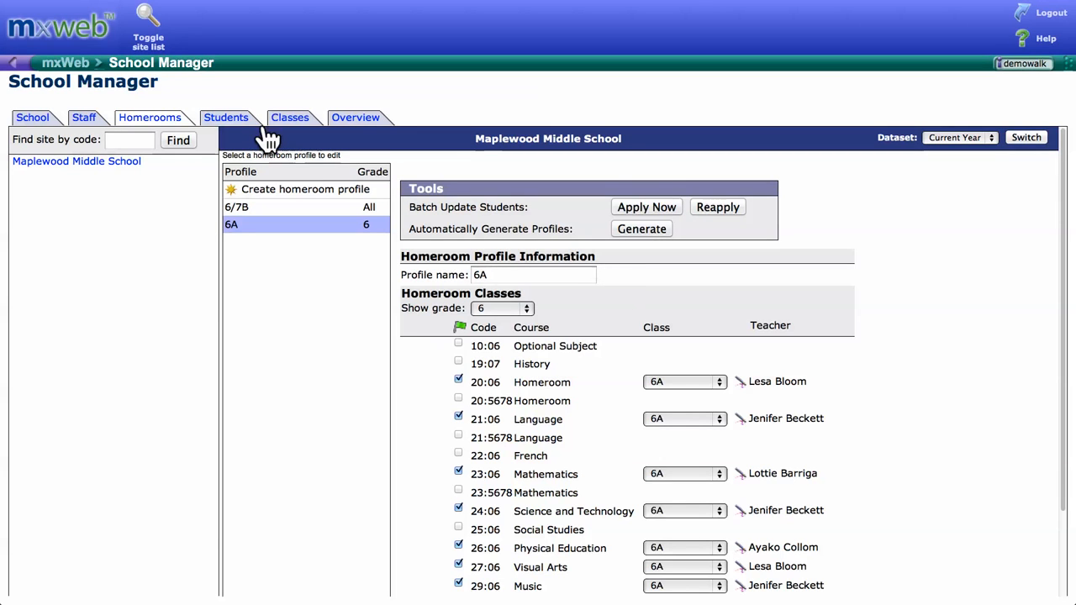
- Open the first student in homeroom 6A and check the classes assigned to that student
click(228, 127)
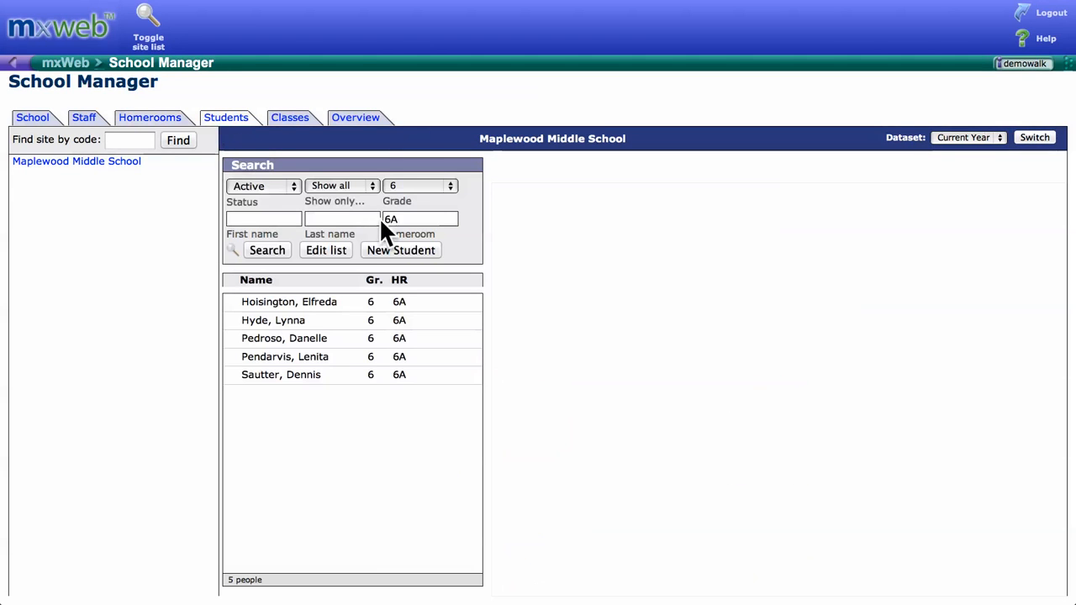
click(316, 310)
scroll(733, 321, down, 5)
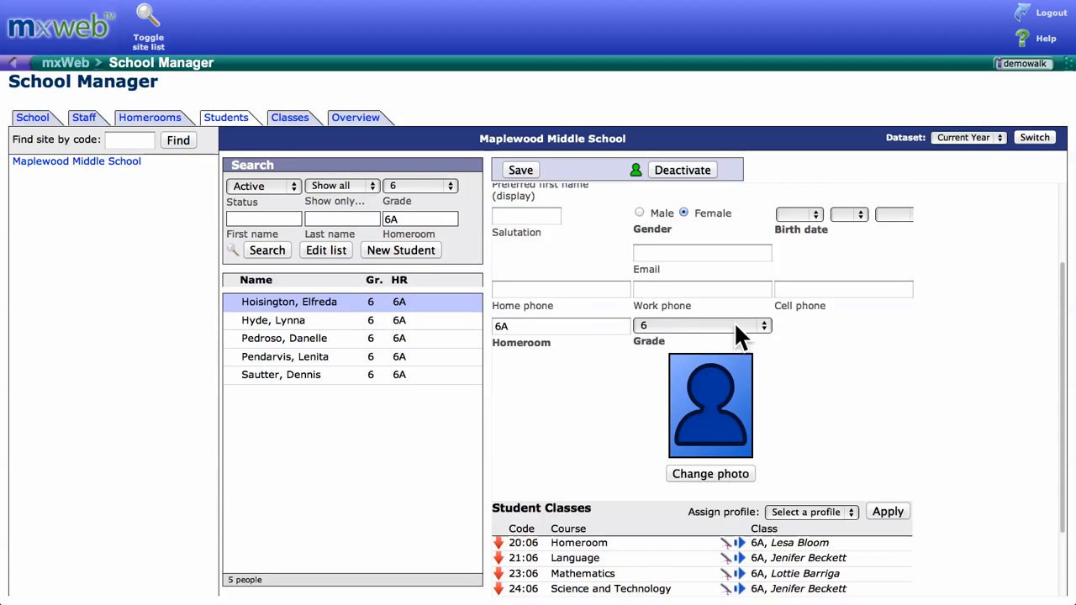
scroll(735, 321, down, 1)
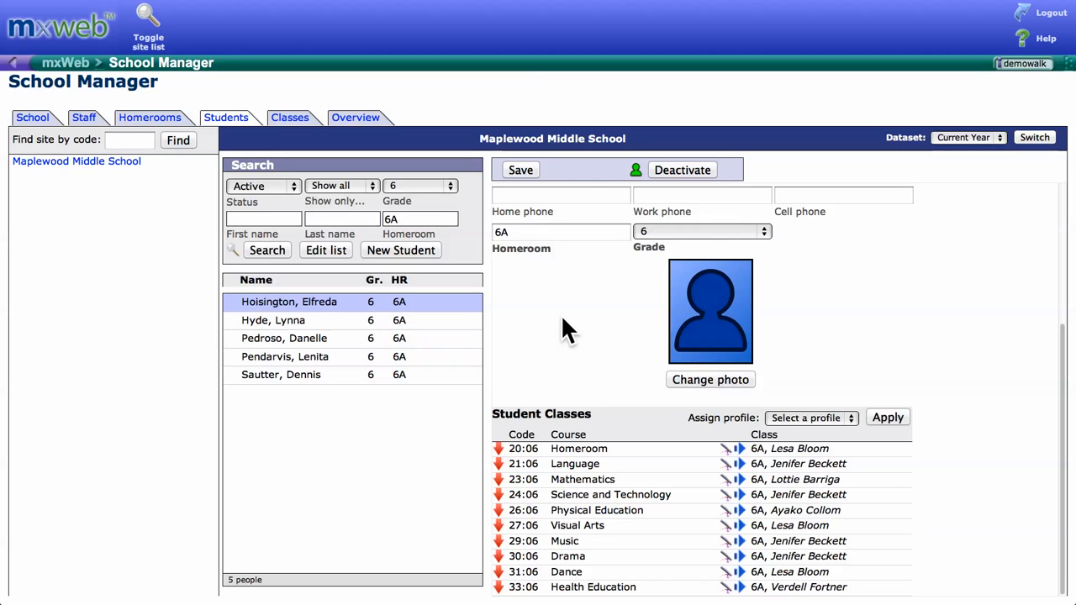
- Open the 6A homeroom profile and change its profile name to 6Ab
click(149, 124)
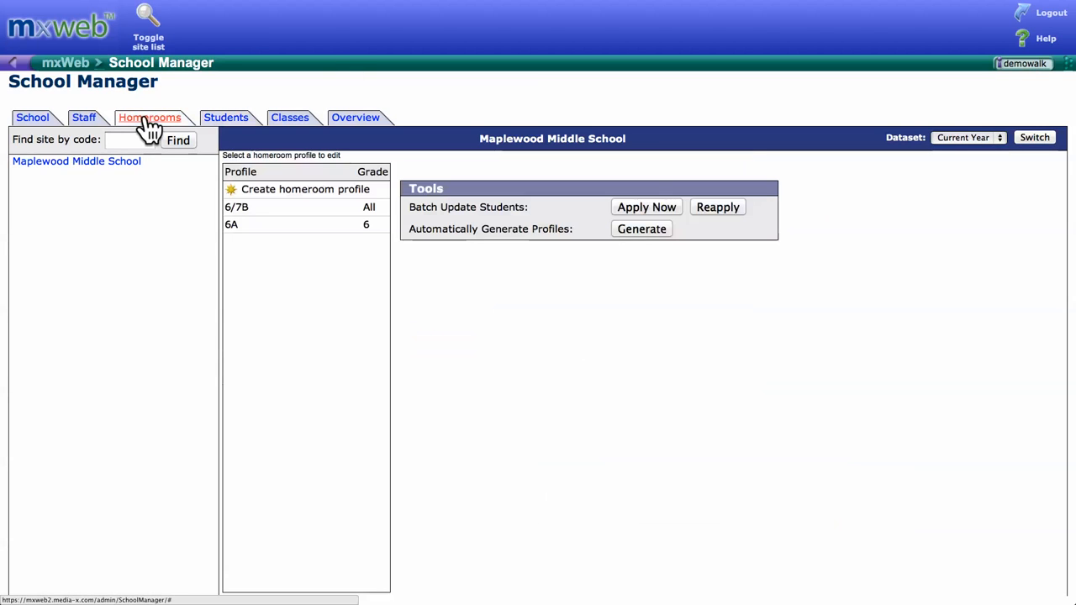
click(290, 235)
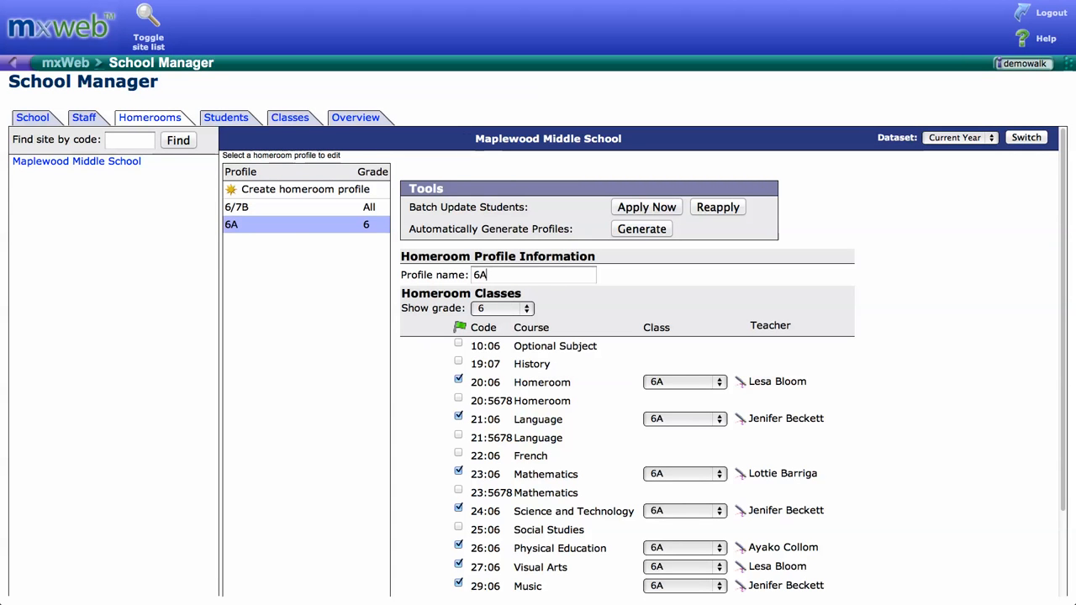
text(b)
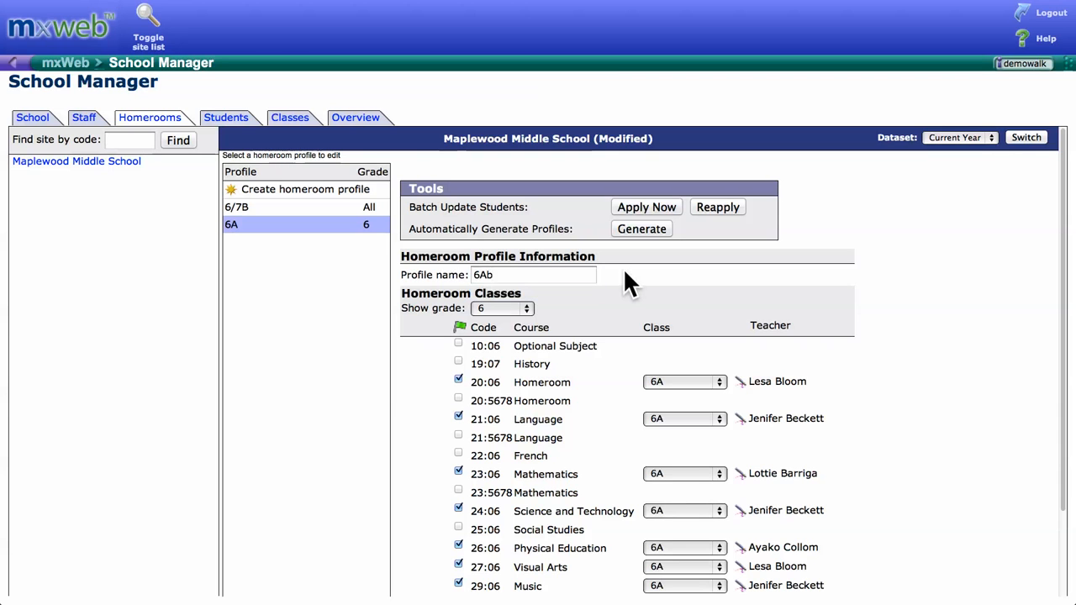
- Switch the profile's Physical Education course to a new class with a different teacher and save the profile
scroll(885, 269, down, 2)
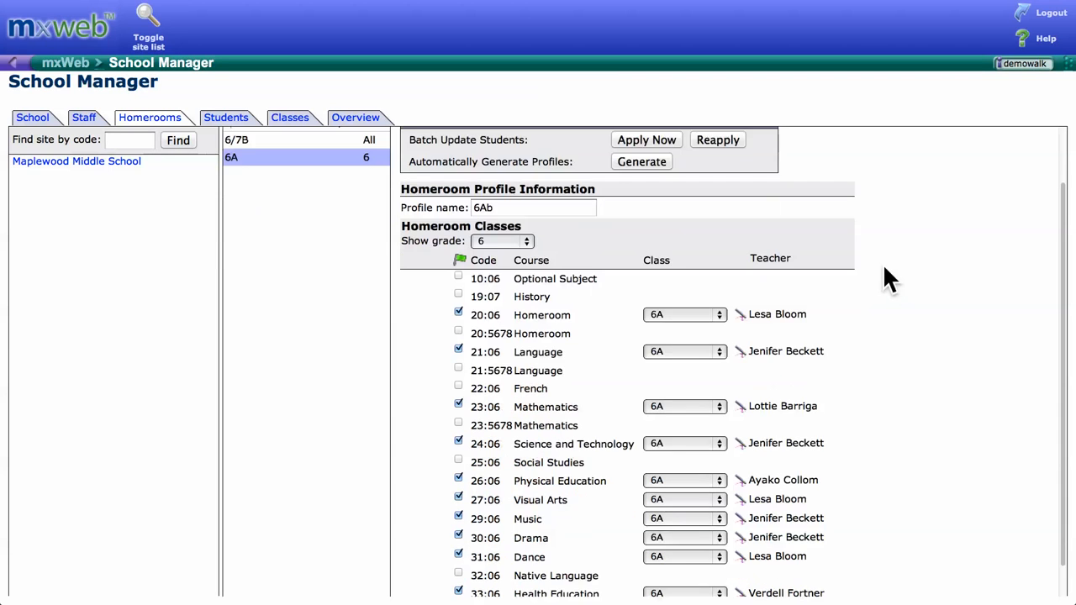
scroll(883, 263, down, 1)
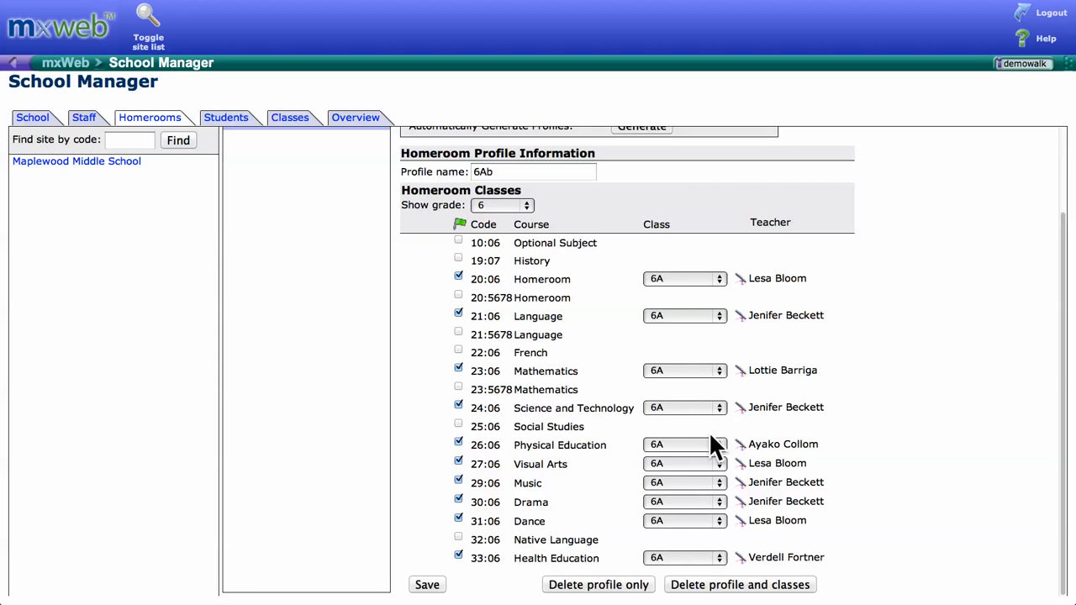
click(688, 445)
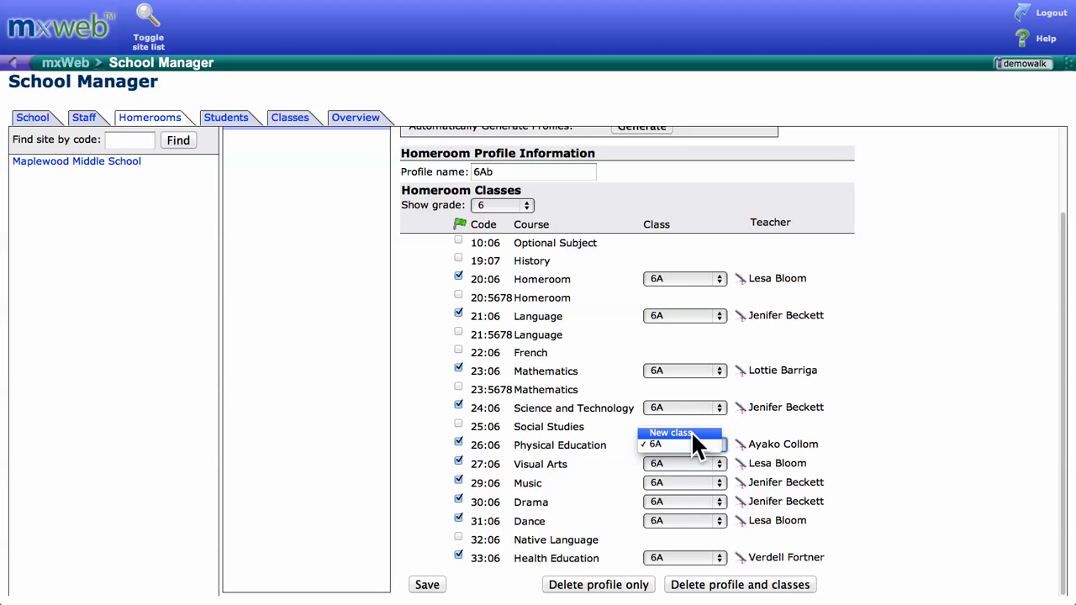
click(691, 431)
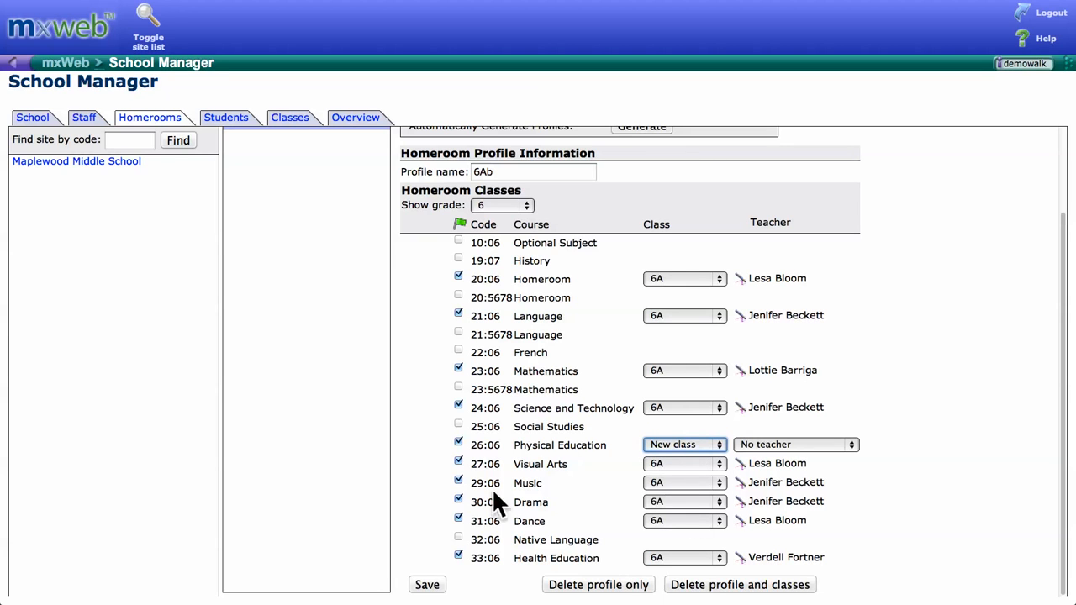
click(795, 443)
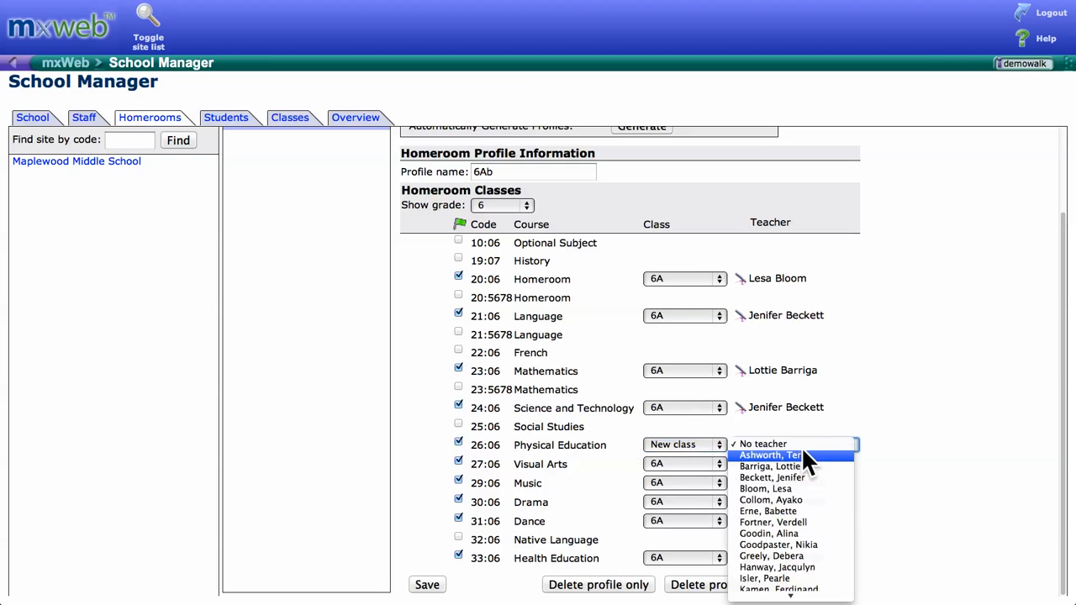
scroll(801, 452, down, 3)
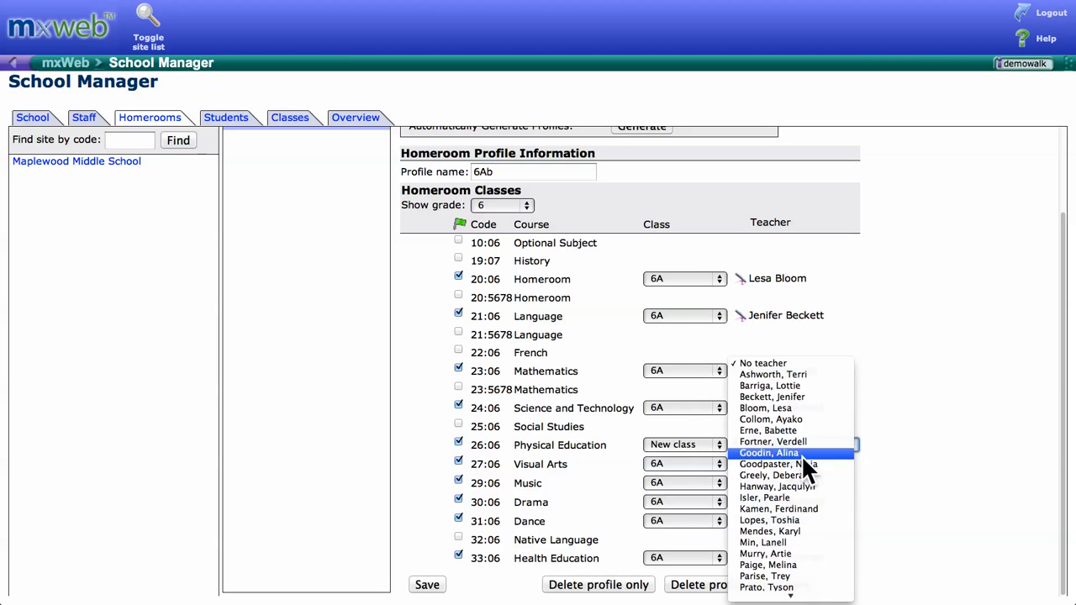
click(818, 509)
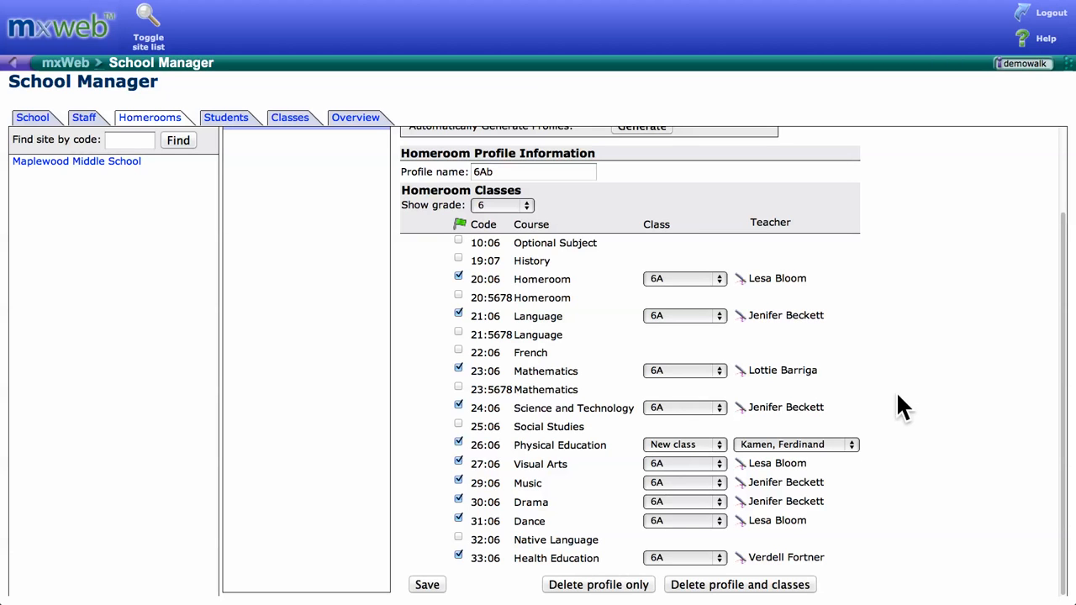
scroll(897, 392, up, 3)
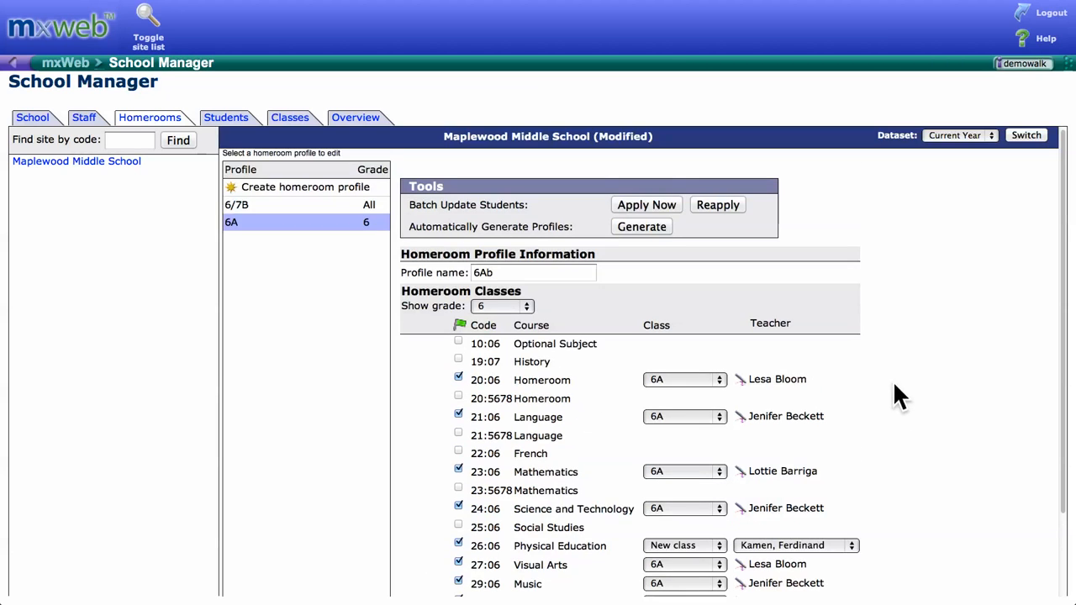
scroll(639, 321, down, 3)
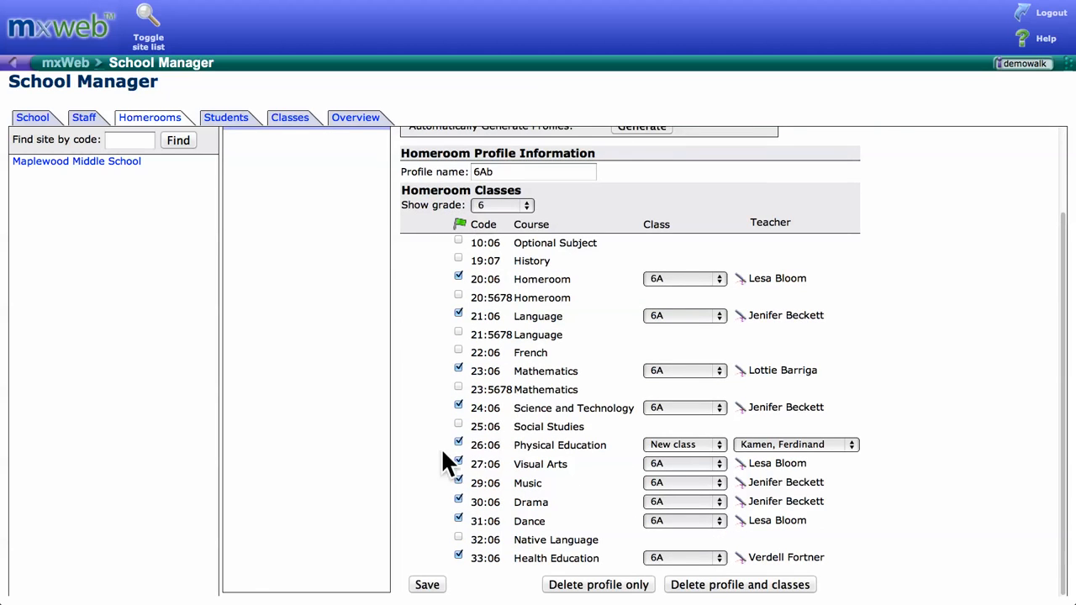
click(425, 588)
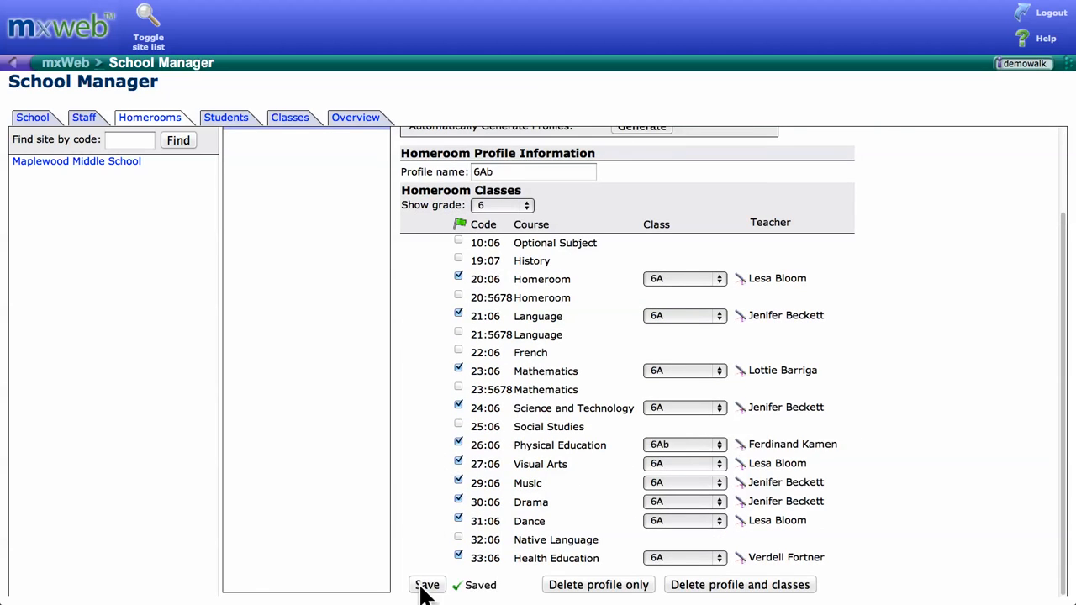
- Apply the homeroom profiles, including the renamed 6Ab, to all students with matching homerooms
scroll(404, 496, up, 3)
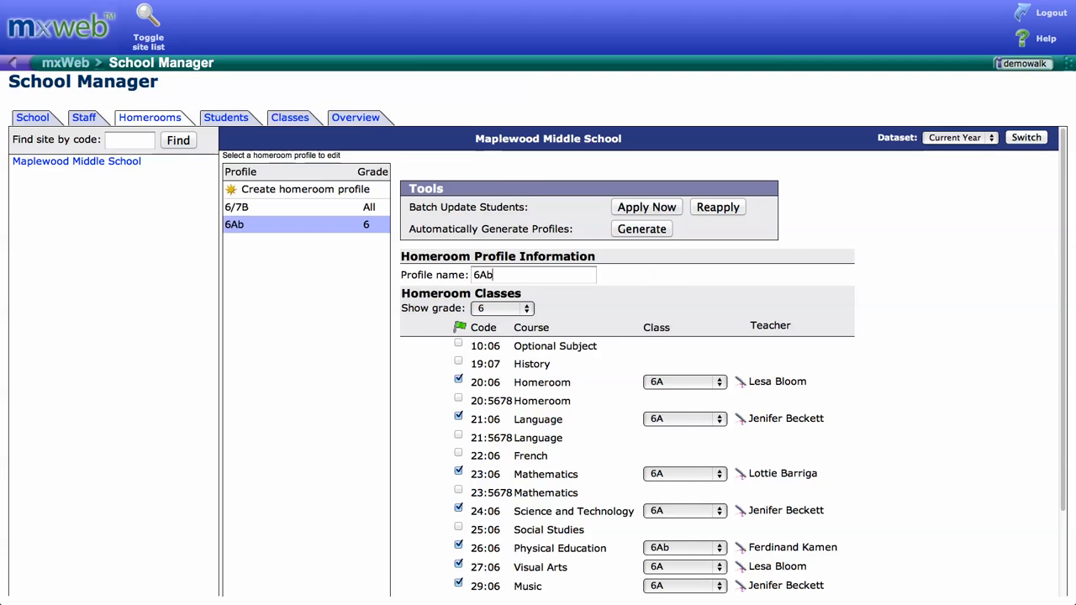
click(658, 212)
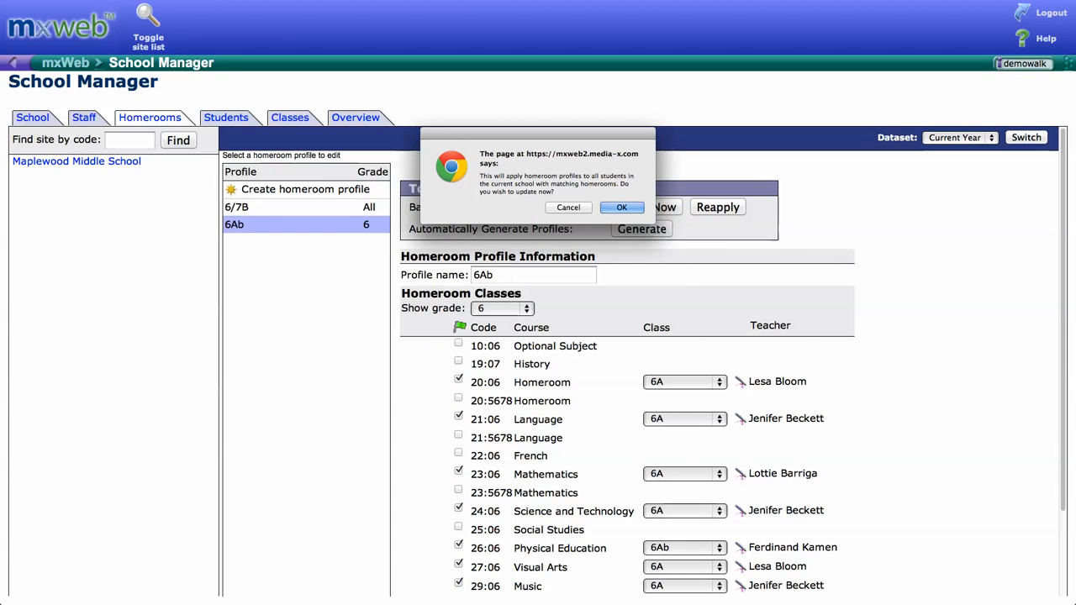
click(634, 205)
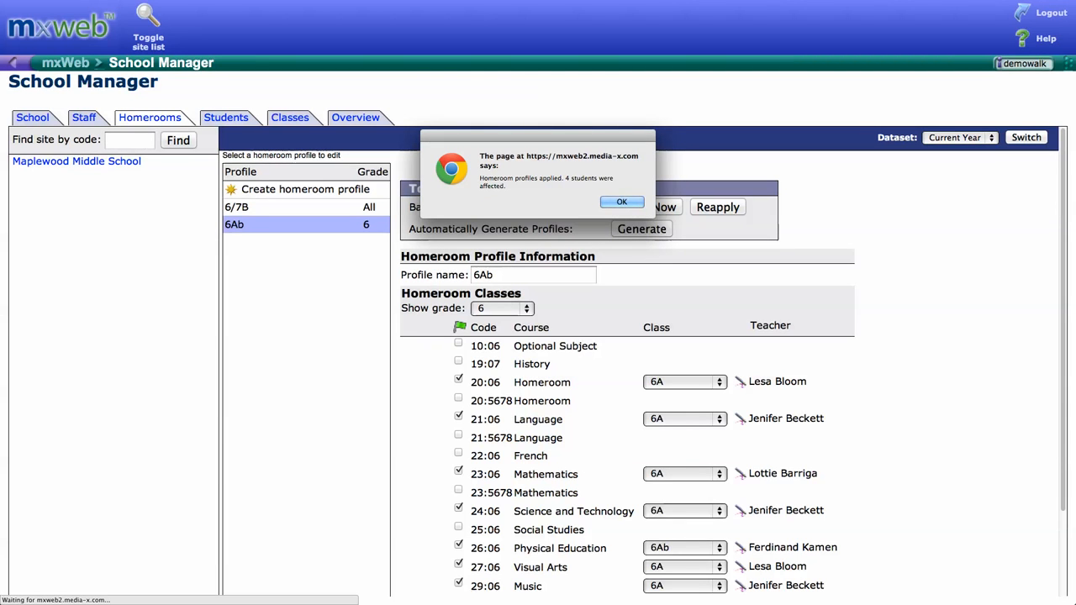
click(624, 202)
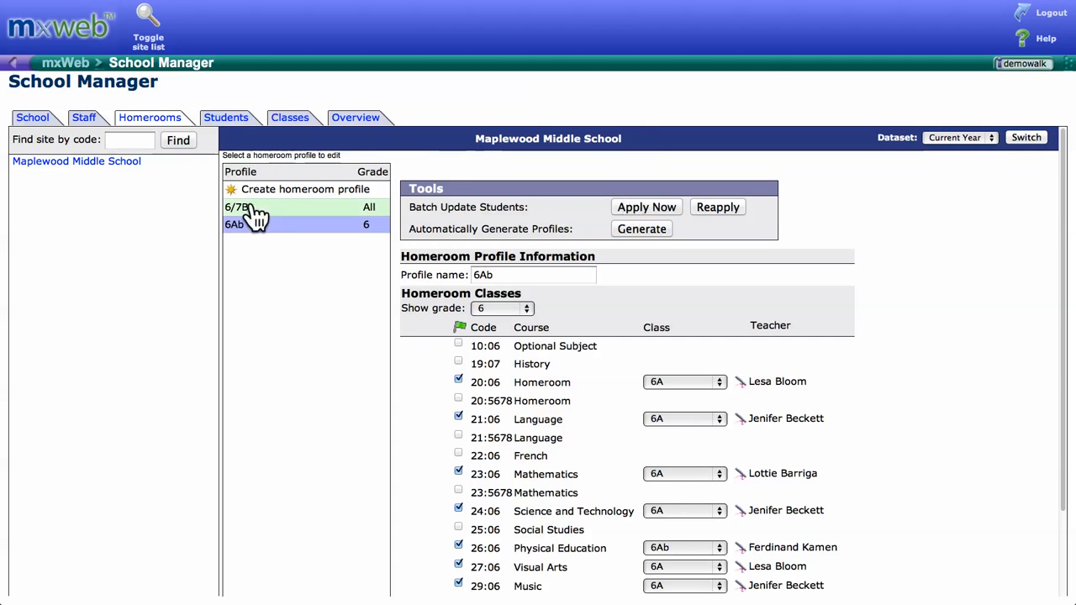
- Search the active grade 6 students in homeroom 6Ab and check the first student's record and assigned classes
click(227, 124)
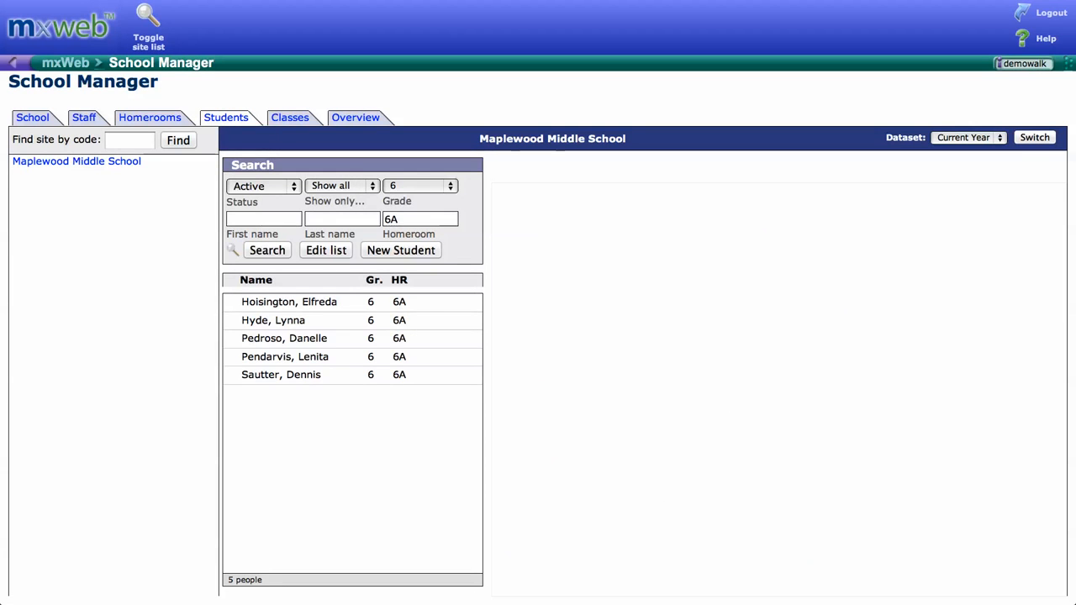
text(b)
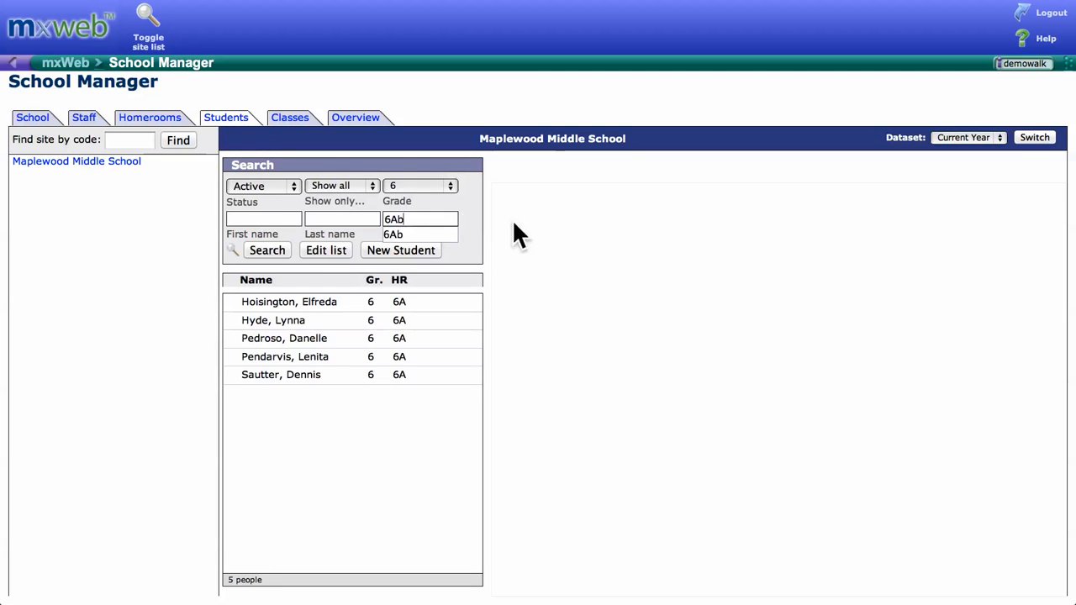
click(273, 251)
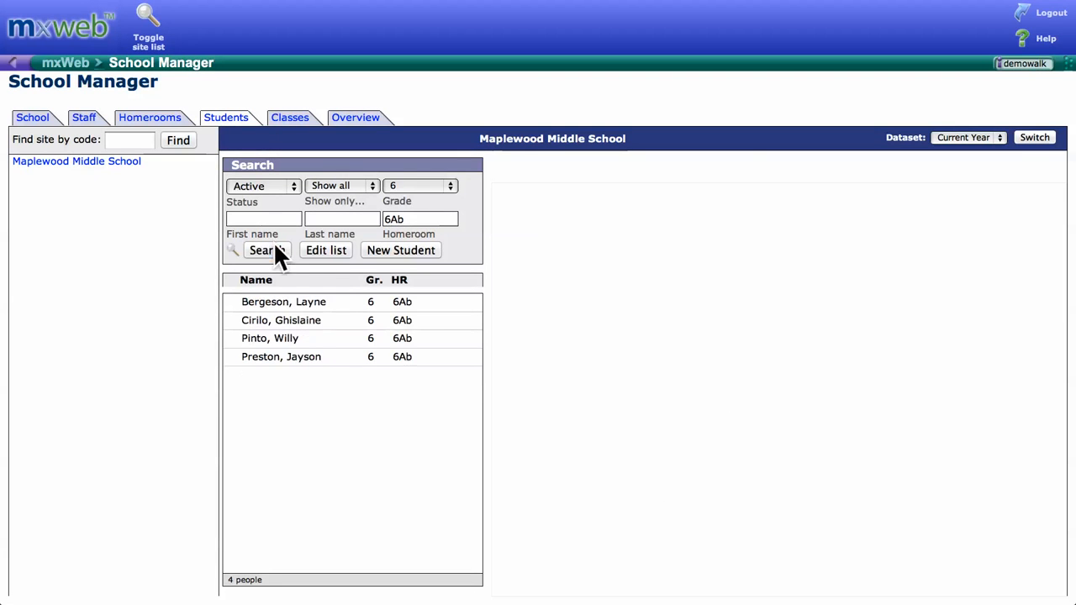
click(354, 303)
scroll(804, 287, down, 5)
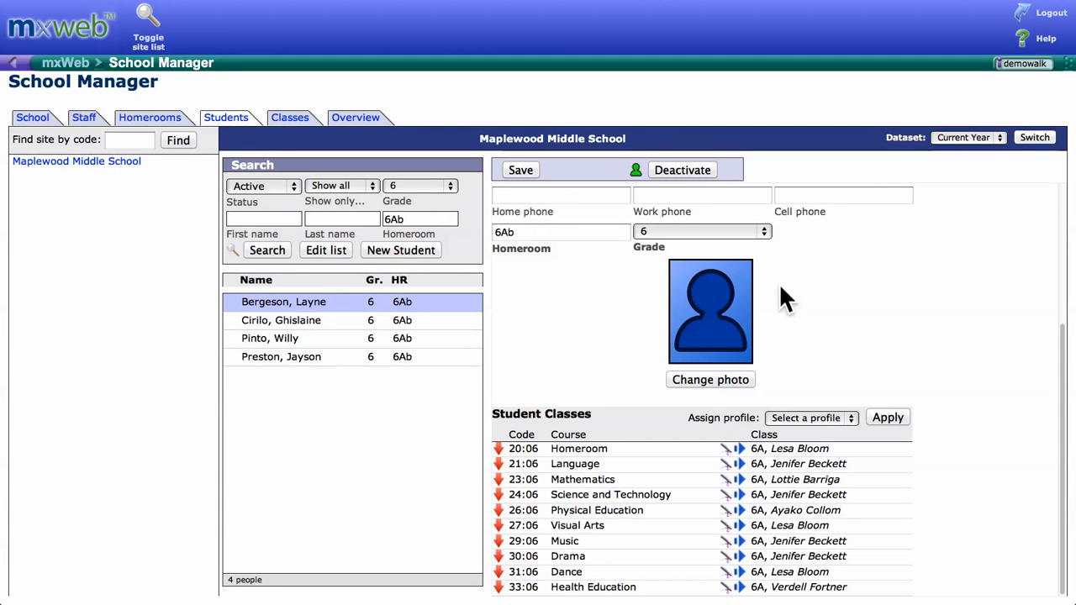
scroll(729, 230, up, 4)
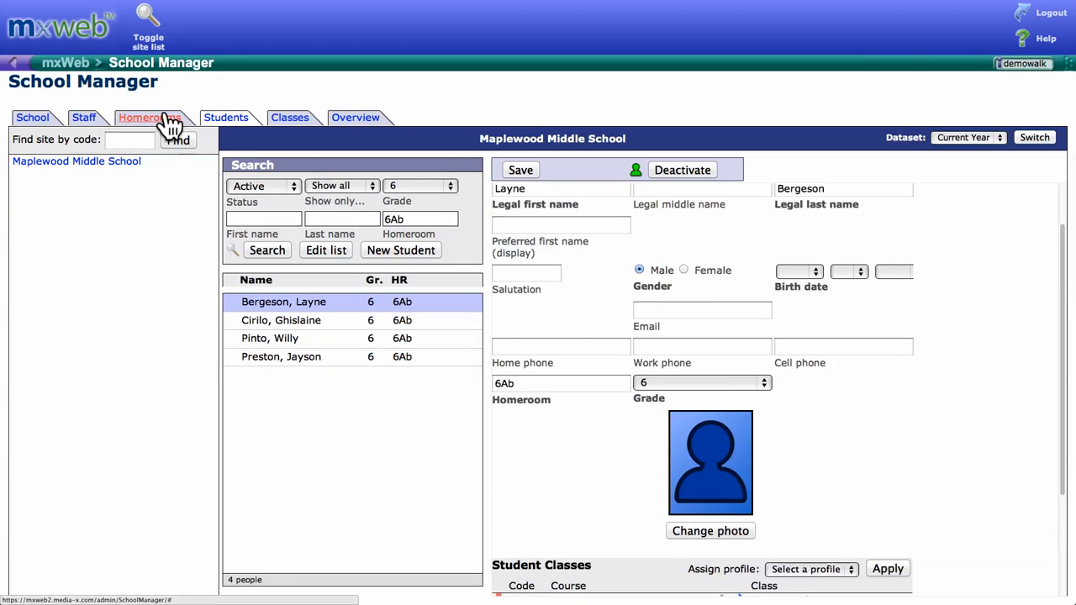
- Return to the school's list of homeroom profiles
click(168, 118)
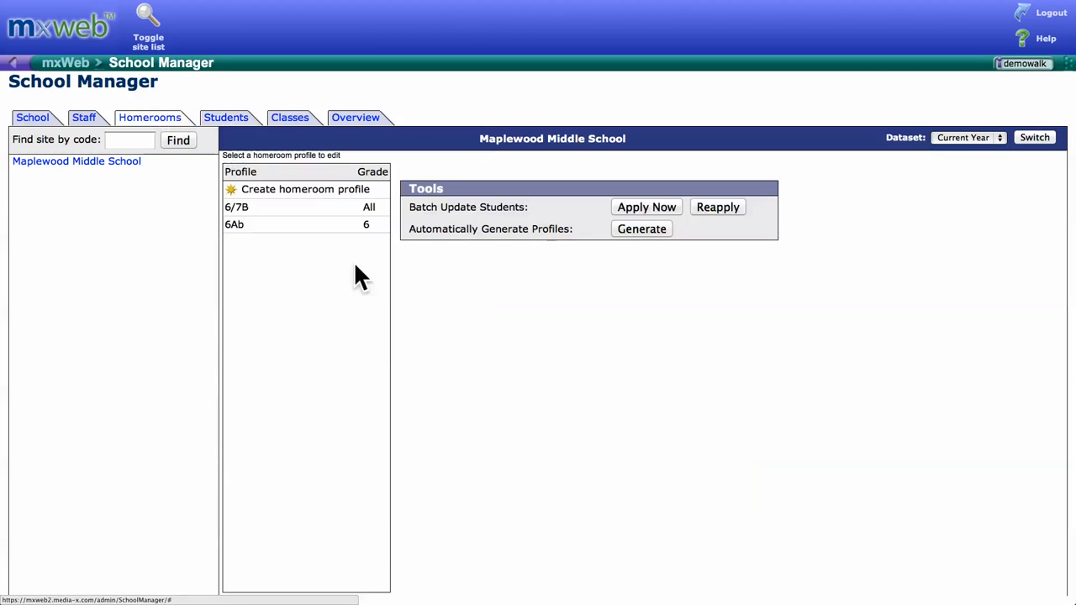